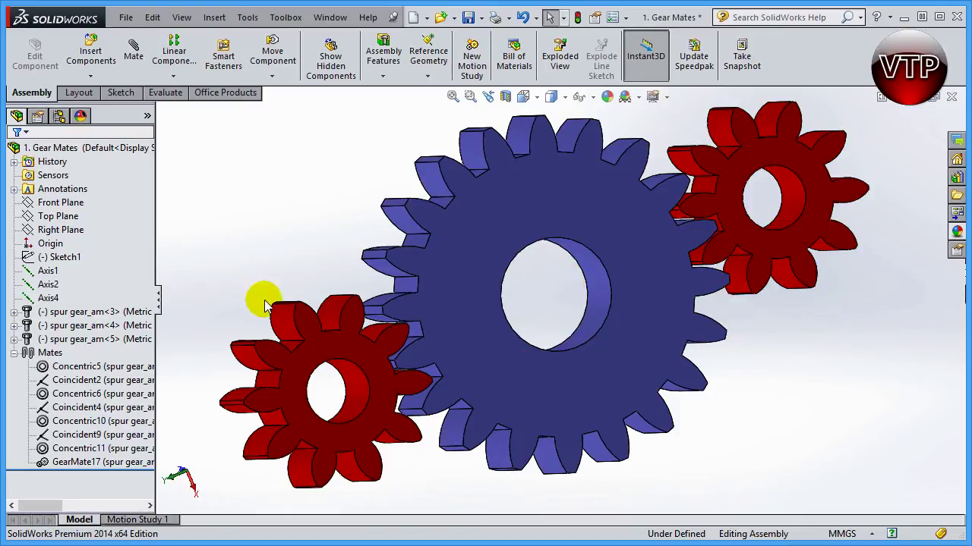
- Delete GearMate17 from the Mates folder and confirm the deletion
{"action": "left_click", "coordinate": [76, 463]}
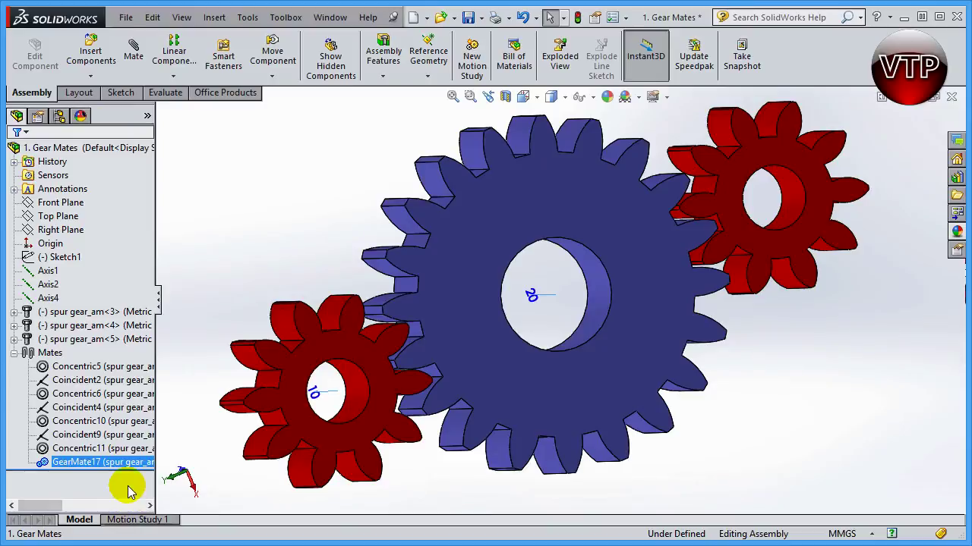
{"action": "key", "text": "Delete"}
{"action": "key", "text": "Return"}
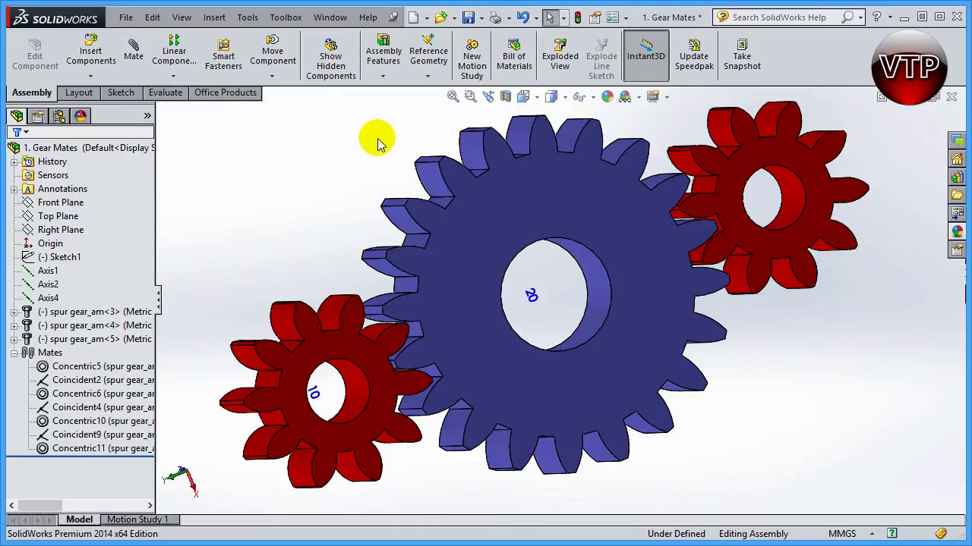
- Start a new mate and choose Gear under Mechanical Mates in the Mate PropertyManager
{"action": "left_click", "coordinate": [137, 57]}
{"action": "left_click_drag", "start_coordinate": [151, 251], "coordinate": [144, 394]}
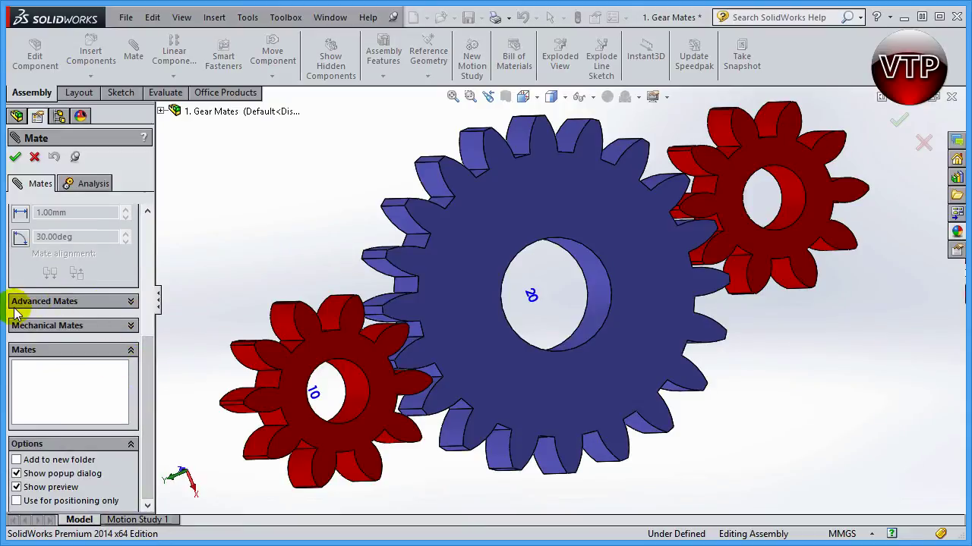
{"action": "left_click", "coordinate": [127, 301]}
{"action": "left_click_drag", "start_coordinate": [146, 324], "coordinate": [147, 253]}
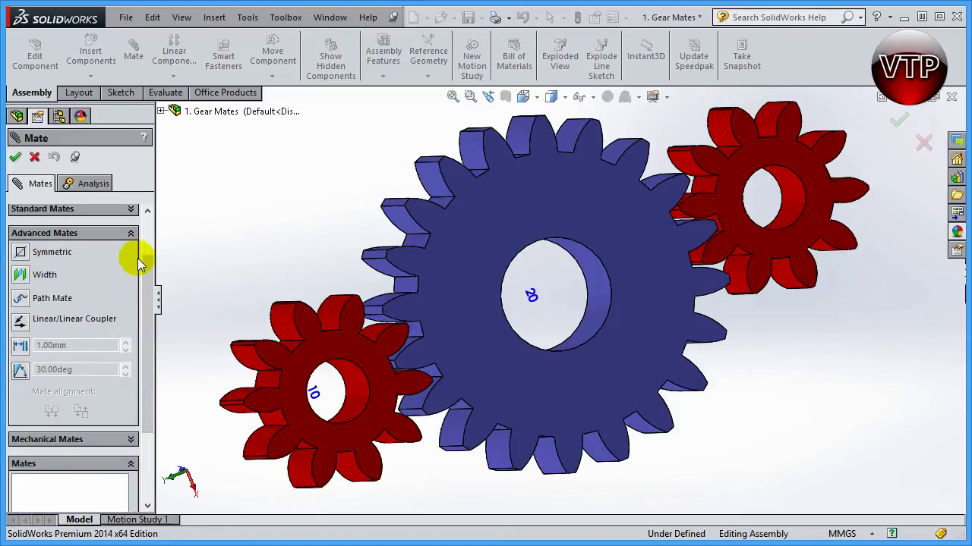
{"action": "left_click", "coordinate": [132, 234]}
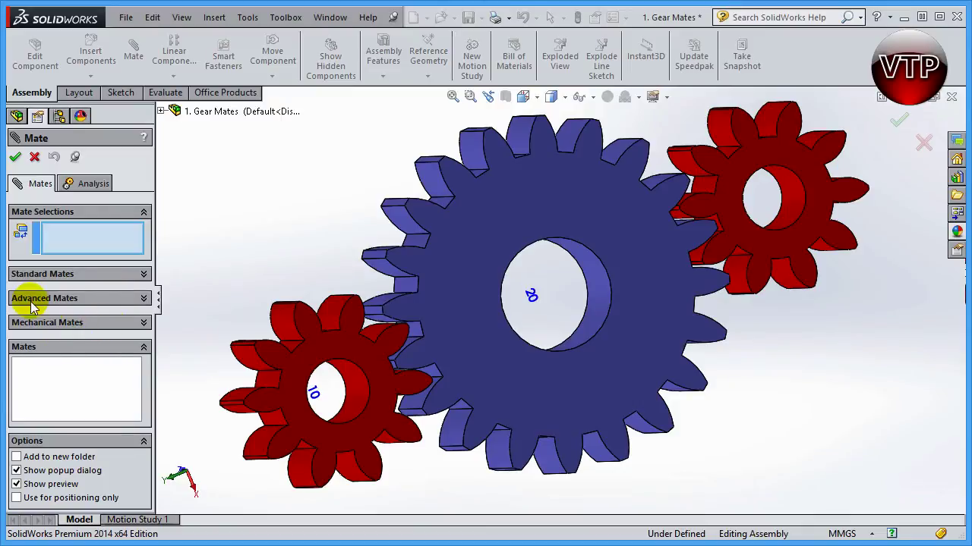
{"action": "left_click", "coordinate": [144, 322]}
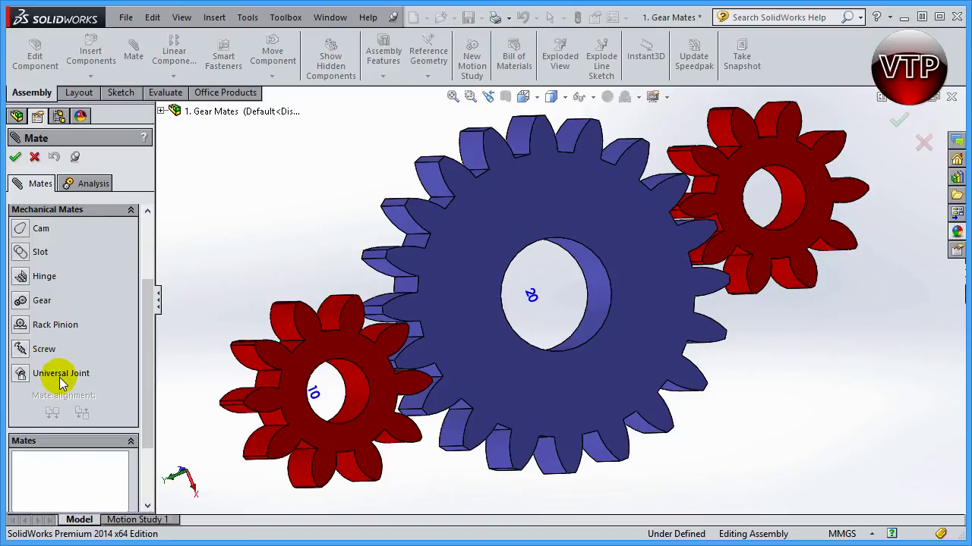
{"action": "left_click", "coordinate": [19, 304]}
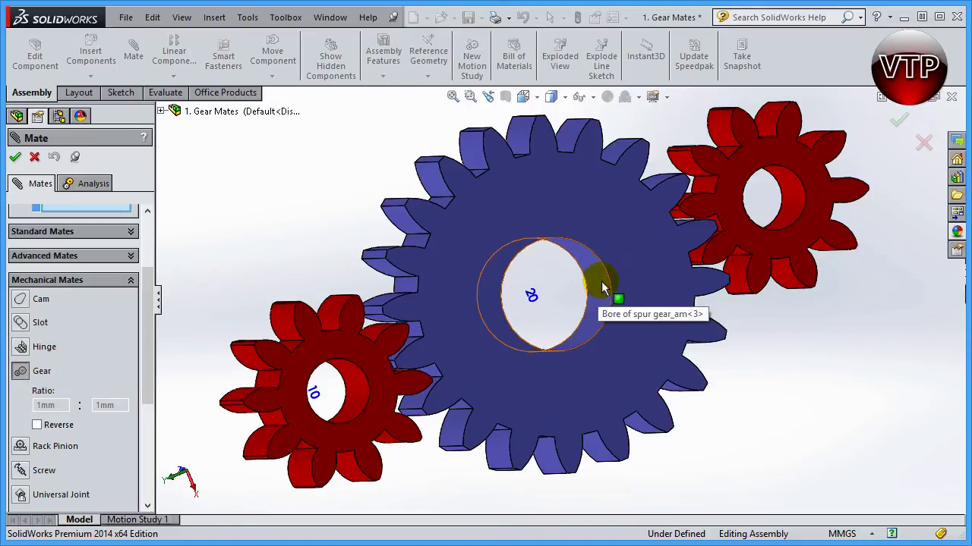
- Pick the blue gear's bore edge and the lower red gear's bore edge for a 14mm : 8mm gear mate
{"action": "left_click", "coordinate": [316, 404]}
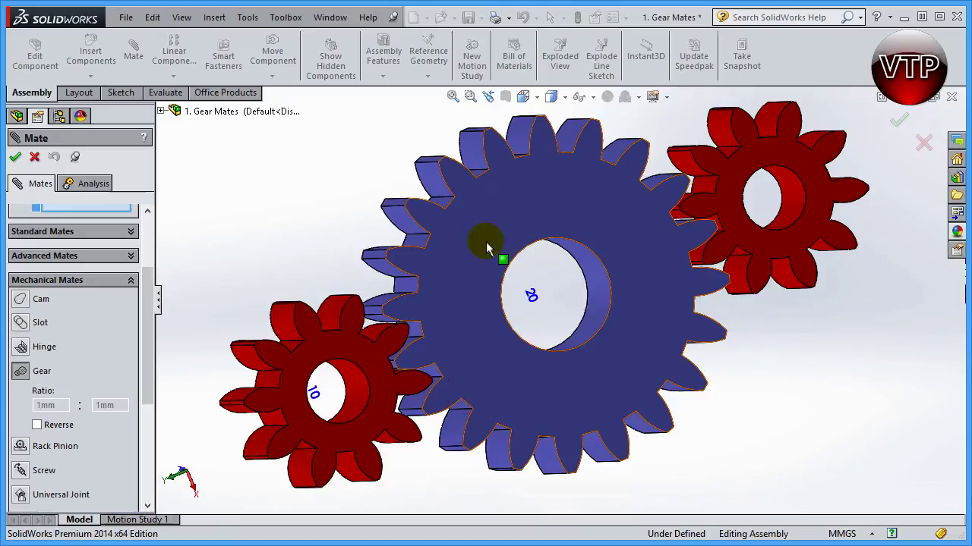
{"action": "left_click", "coordinate": [593, 278]}
{"action": "left_click", "coordinate": [359, 385]}
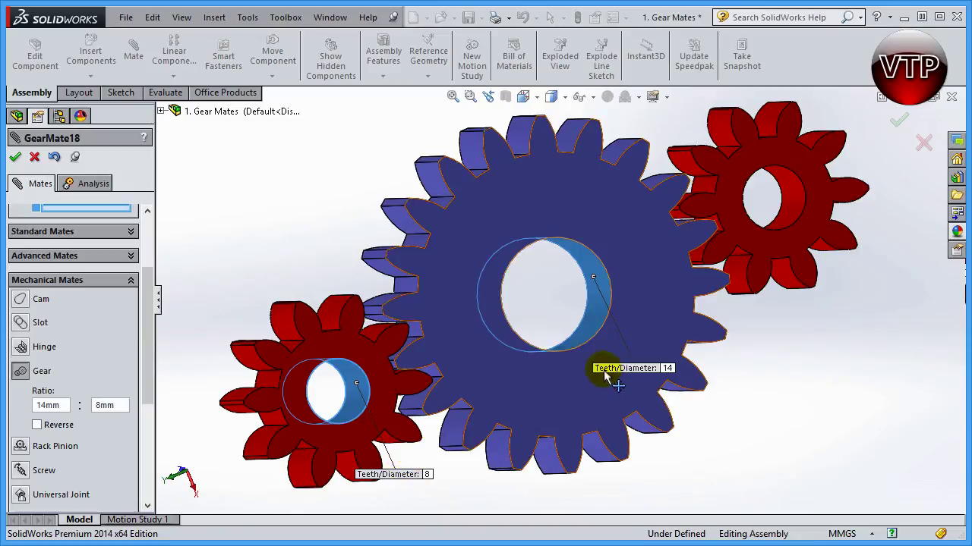
- Move the 14 and 8 Teeth/Diameter callouts aside and inspect the ratio values
{"action": "left_click_drag", "start_coordinate": [646, 372], "coordinate": [361, 152]}
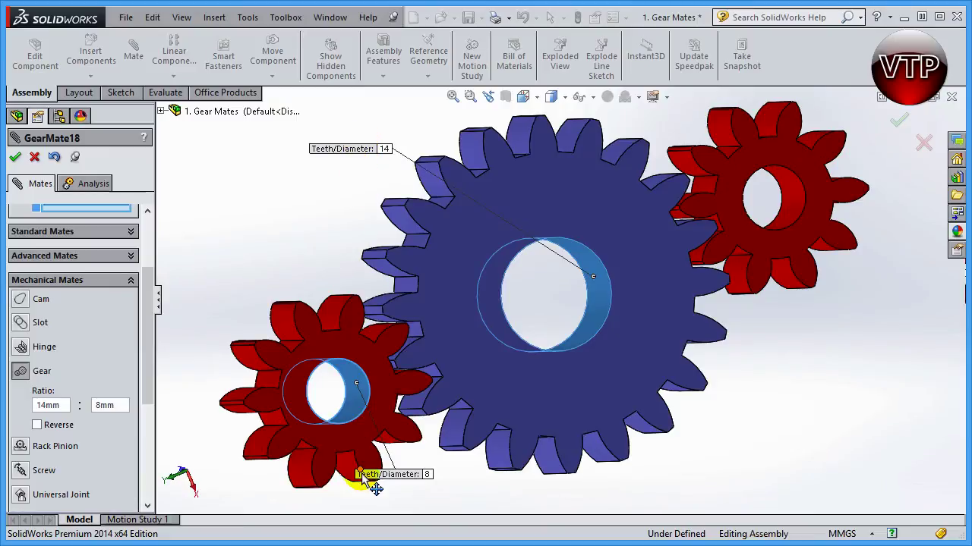
{"action": "left_click_drag", "start_coordinate": [383, 480], "coordinate": [234, 229]}
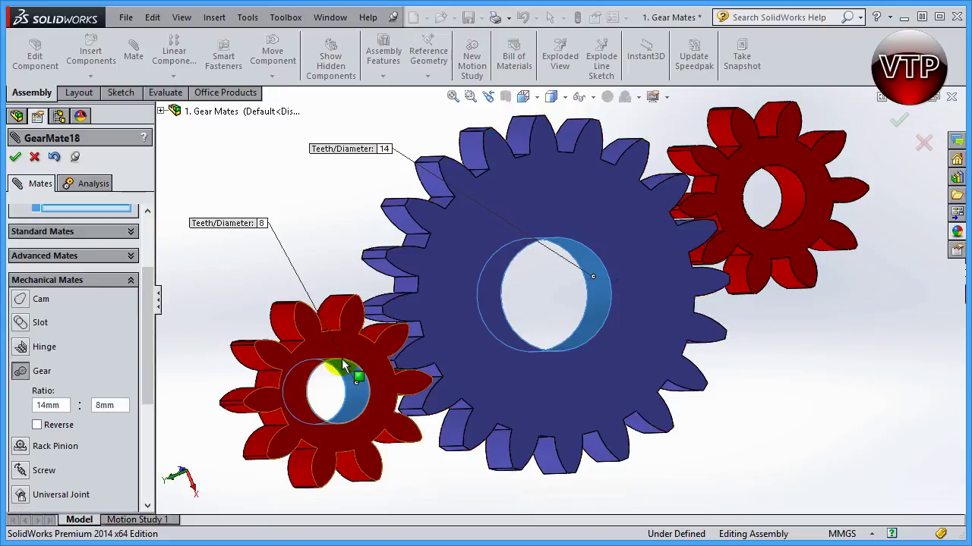
{"action": "left_click", "coordinate": [262, 223]}
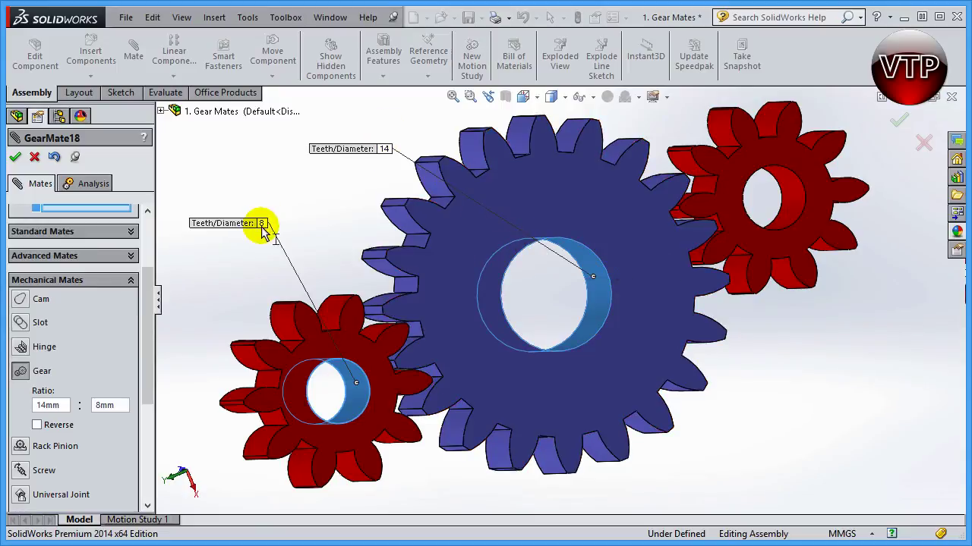
{"action": "left_click", "coordinate": [48, 404]}
{"action": "left_click", "coordinate": [111, 406]}
{"action": "left_click_drag", "start_coordinate": [238, 227], "coordinate": [243, 259]}
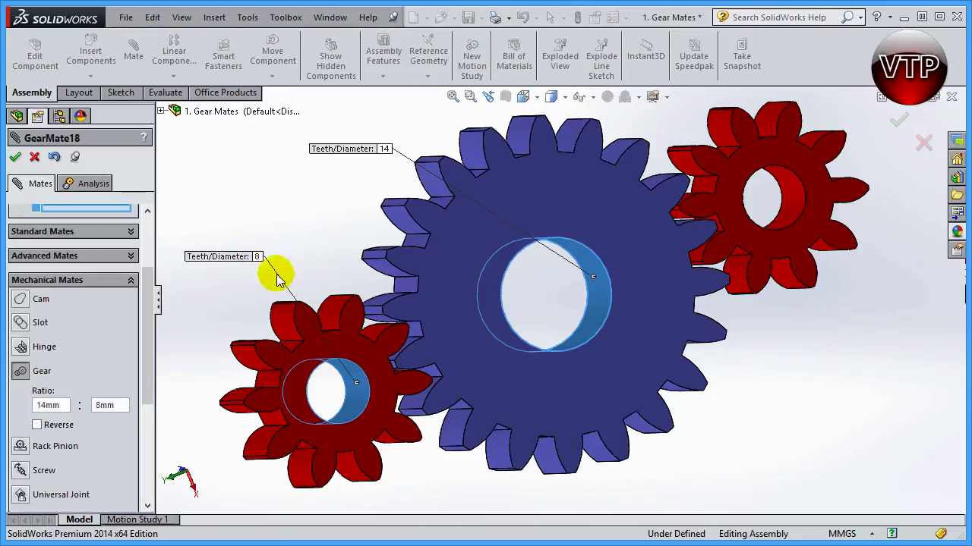
{"action": "left_click", "coordinate": [50, 425]}
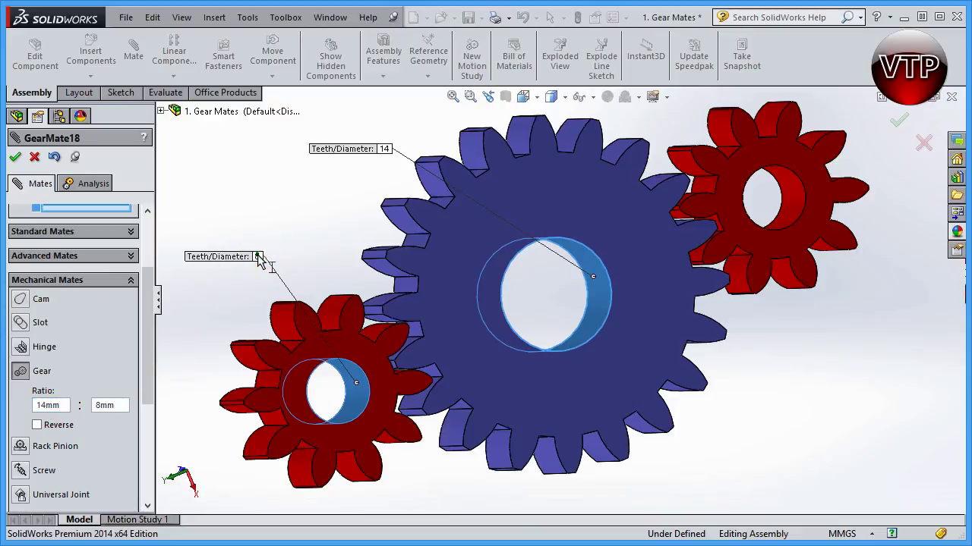
- Try 10mm as the second ratio, restore it to 8mm, and accept GearMate18
{"action": "left_click", "coordinate": [120, 404]}
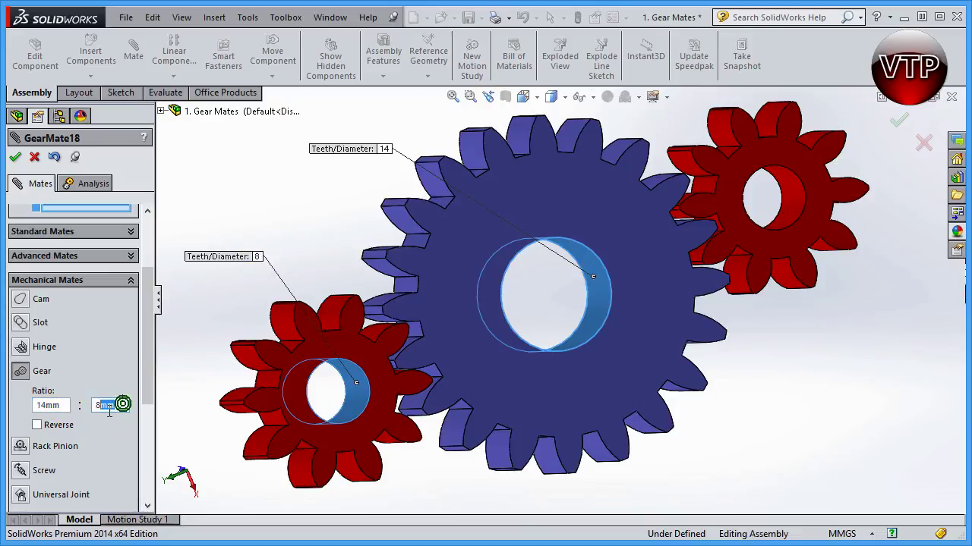
{"action": "type", "text": "10"}
{"action": "key", "text": "Return"}
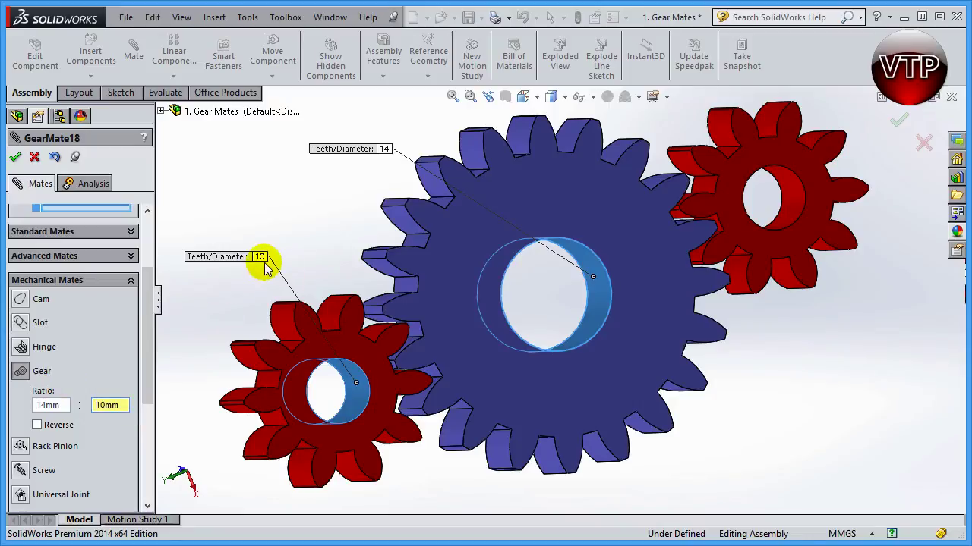
{"action": "left_click", "coordinate": [336, 148]}
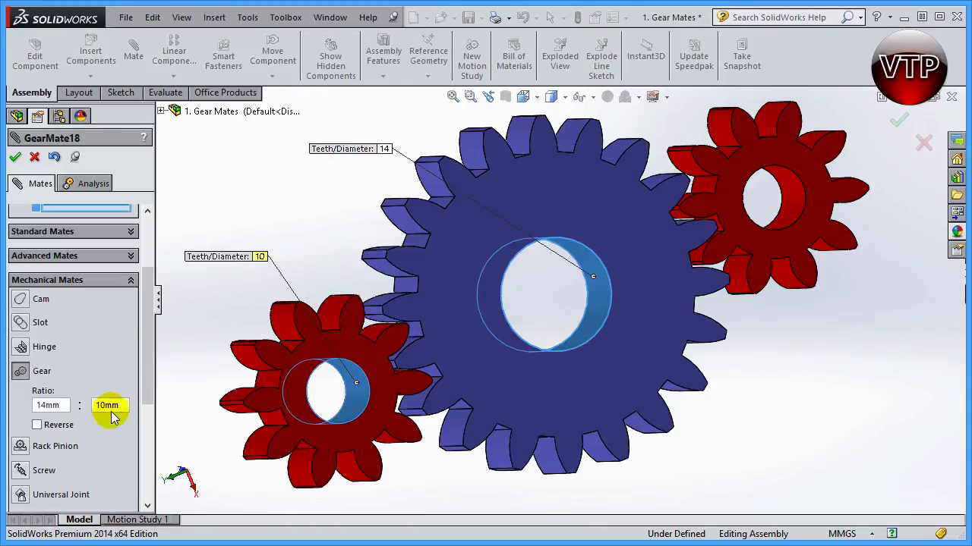
{"action": "type", "text": "8"}
{"action": "key", "text": "Return"}
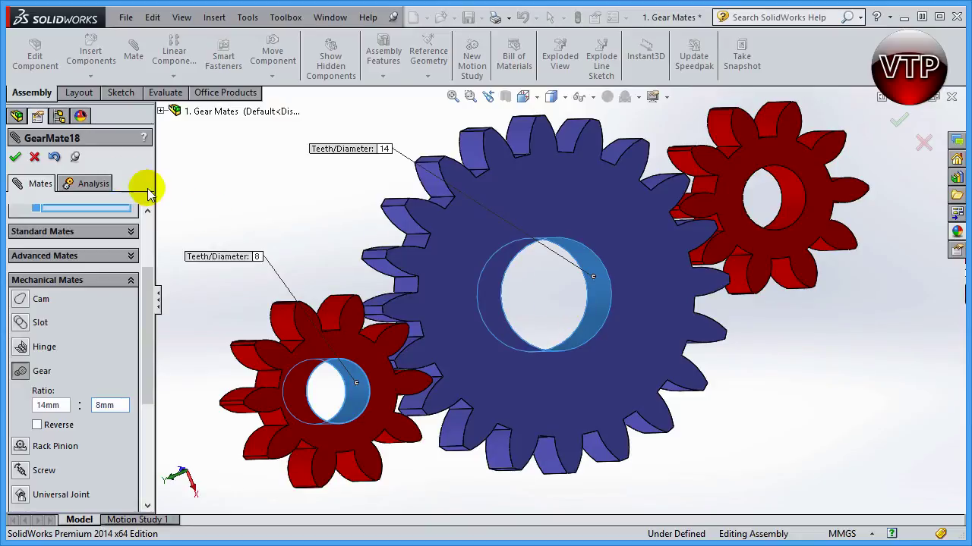
{"action": "left_click", "coordinate": [15, 157]}
- Close the mate tool and drag the lower red gear to test the meshed rotation
{"action": "left_click", "coordinate": [15, 158]}
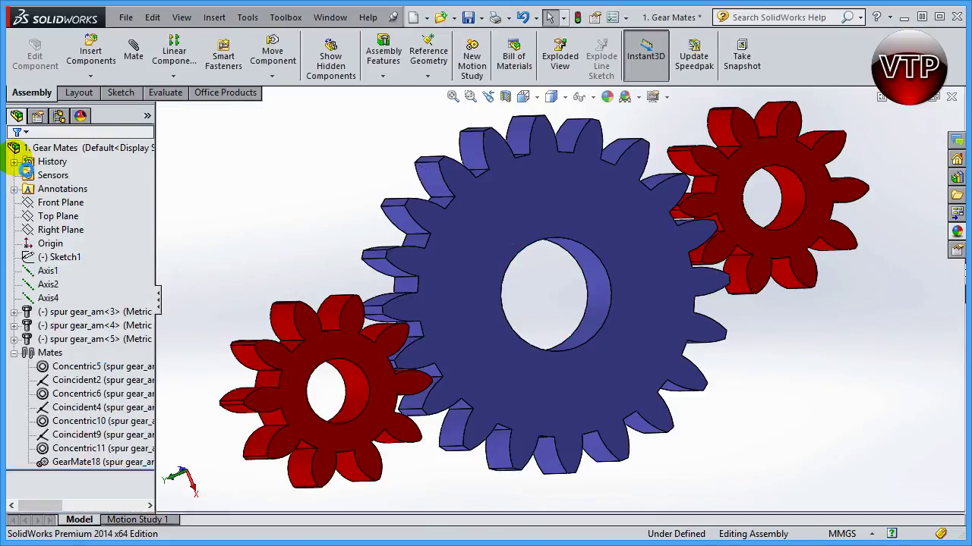
{"action": "left_click", "coordinate": [260, 351]}
{"action": "left_click_drag", "start_coordinate": [260, 350], "coordinate": [383, 404]}
{"action": "scroll", "coordinate": [397, 445], "scroll_direction": "down", "scroll_amount": 5}
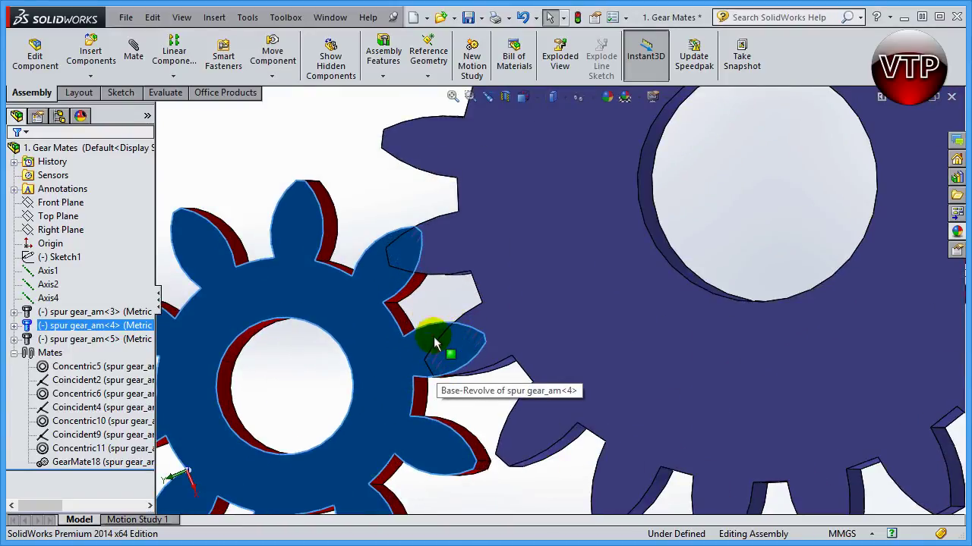
{"action": "scroll", "coordinate": [471, 390], "scroll_direction": "up", "scroll_amount": 8}
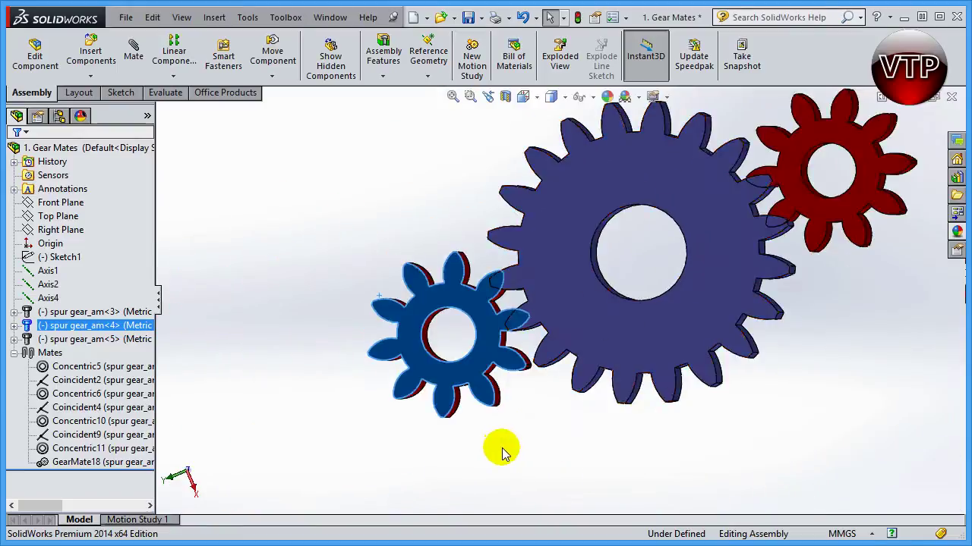
{"action": "middle_click_drag", "start_coordinate": [504, 423], "coordinate": [522, 430]}
{"action": "scroll", "coordinate": [570, 325], "scroll_direction": "down", "scroll_amount": 3}
{"action": "scroll", "coordinate": [582, 329], "scroll_direction": "up", "scroll_amount": 3}
{"action": "scroll", "coordinate": [581, 282], "scroll_direction": "down", "scroll_amount": 2}
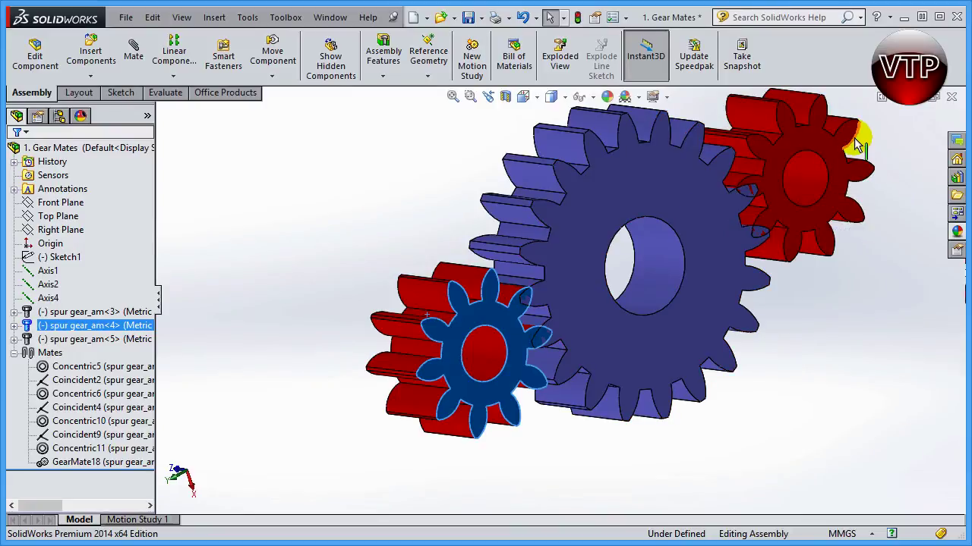
- Return to the front view and rotate the top-right red gear about its bore
{"action": "key", "text": "ctrl+1"}
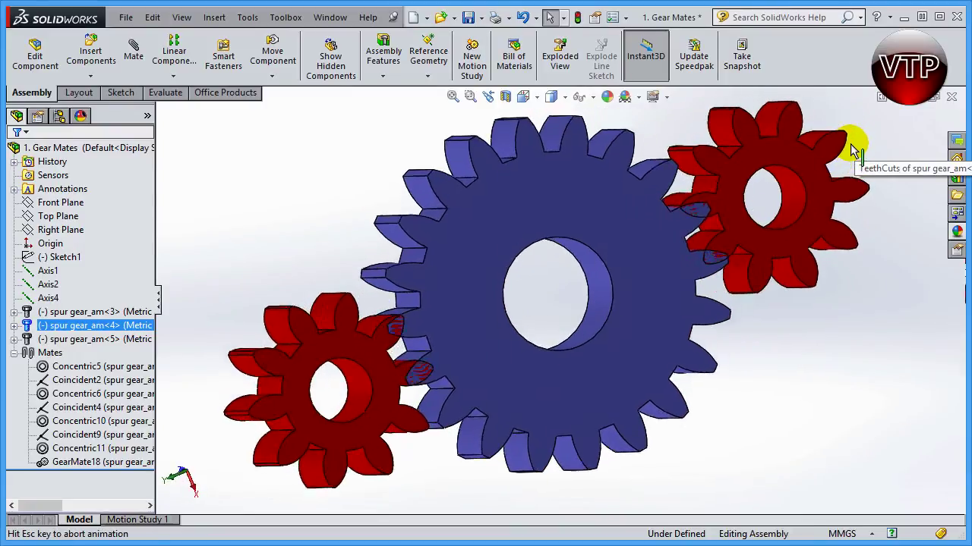
{"action": "left_click", "coordinate": [841, 137]}
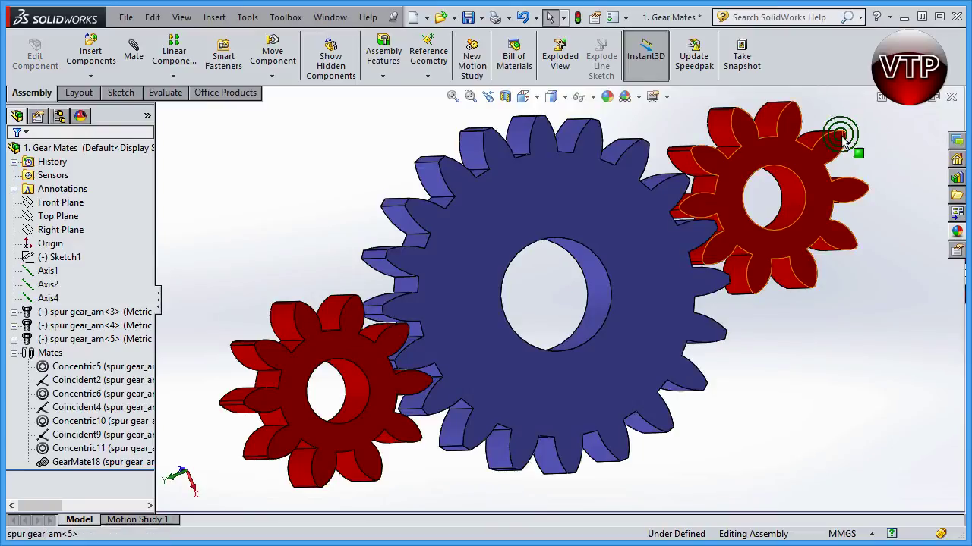
{"action": "left_click_drag", "start_coordinate": [847, 148], "coordinate": [782, 297]}
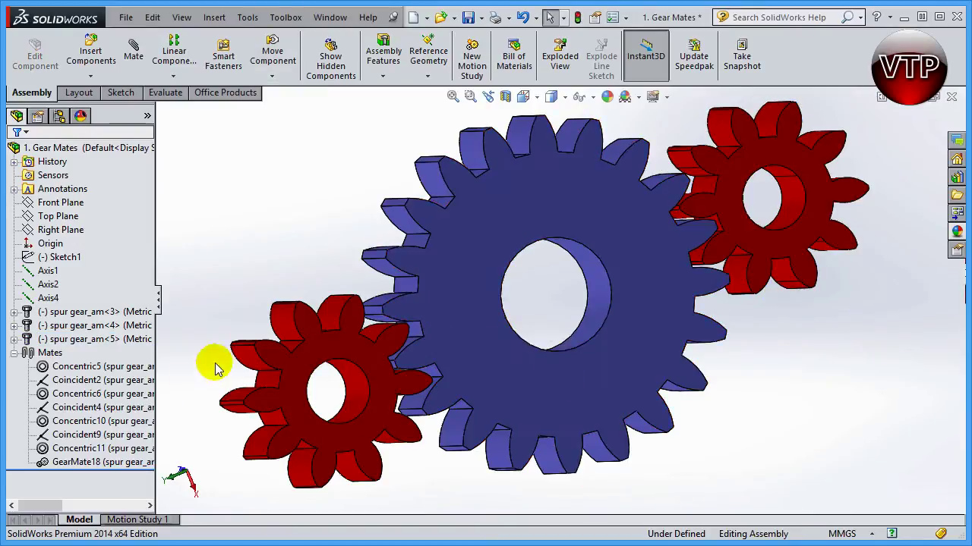
- Open GearMate18 with Edit Feature and expand the Hide/Show Items flyout
{"action": "left_click", "coordinate": [76, 462]}
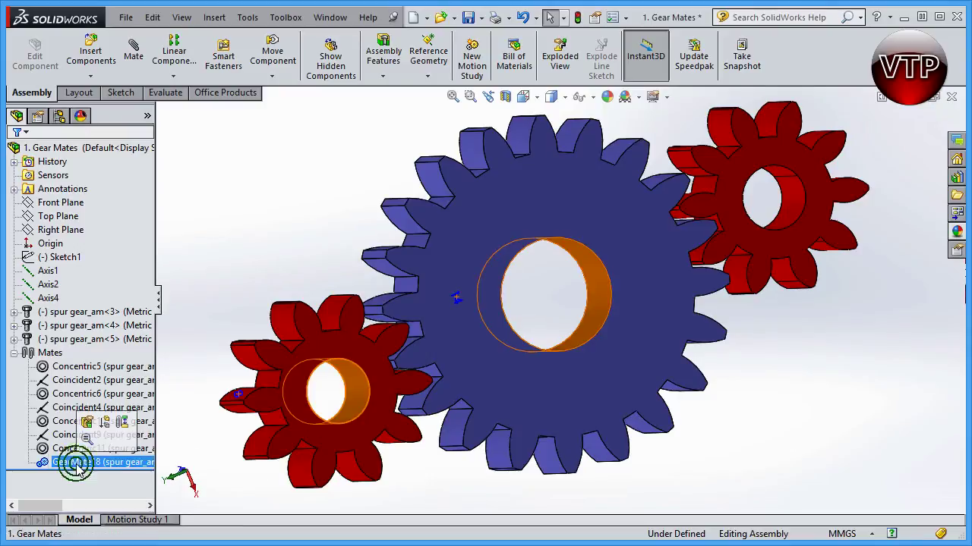
{"action": "left_click", "coordinate": [83, 427]}
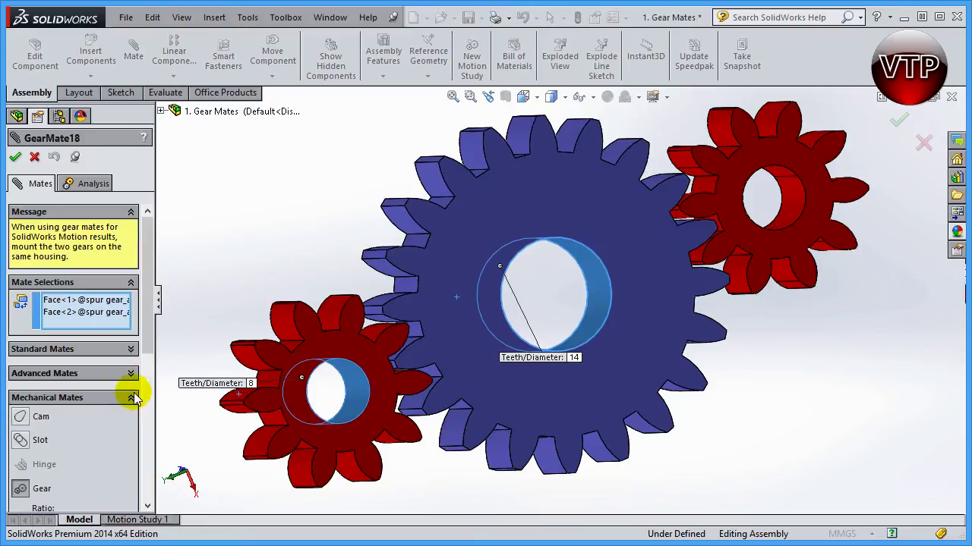
{"action": "left_click_drag", "start_coordinate": [148, 334], "coordinate": [148, 397]}
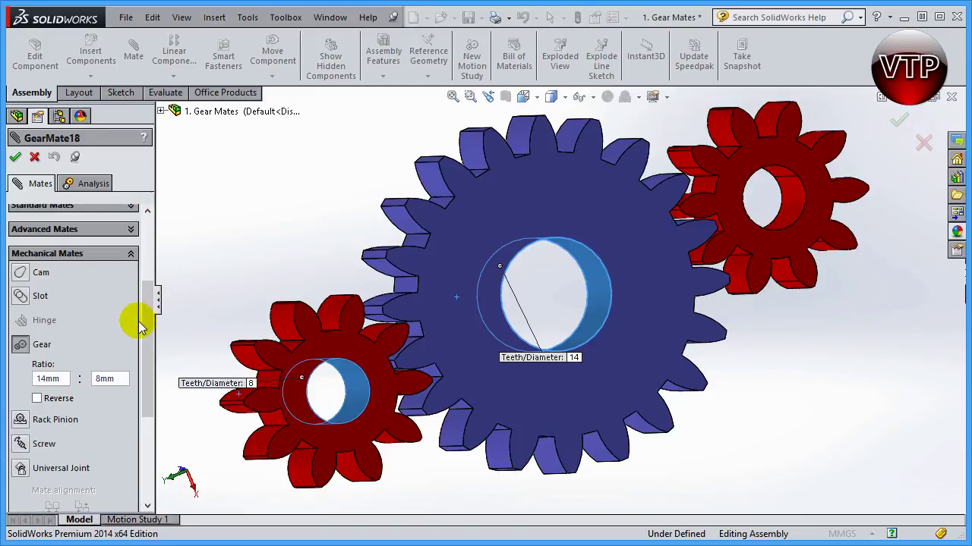
{"action": "scroll", "coordinate": [140, 326], "scroll_direction": "up", "scroll_amount": 5}
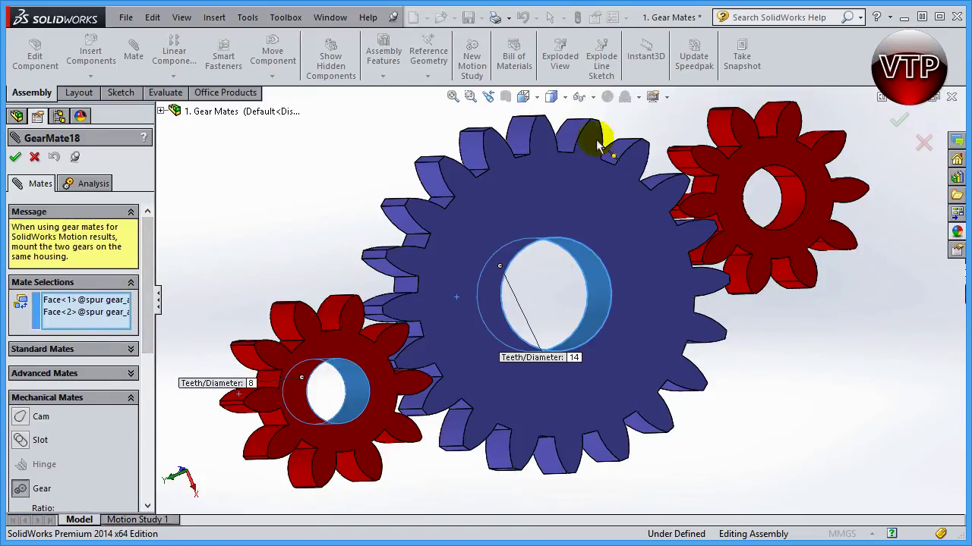
{"action": "left_click", "coordinate": [593, 99]}
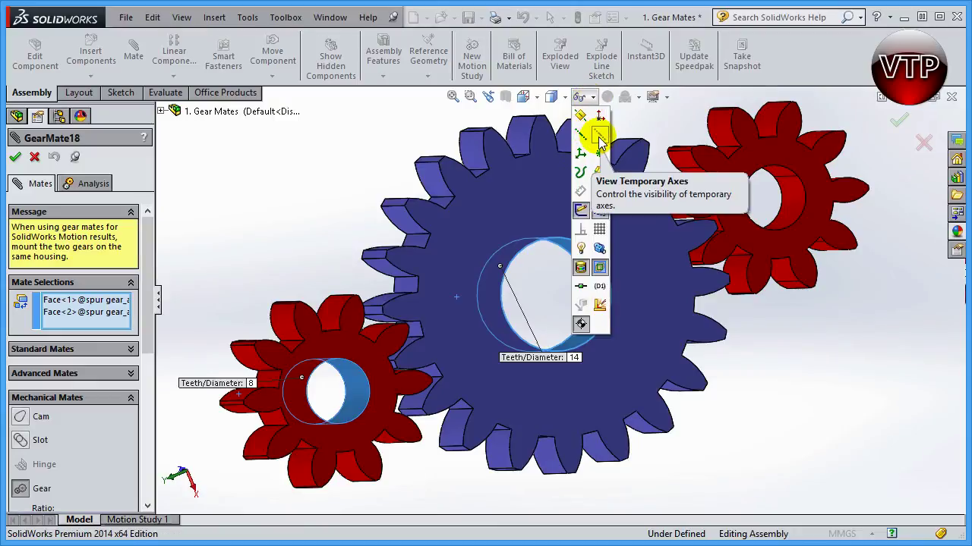
- Turn on View Temporary Axes and turn the blue gear to check the mated gears
{"action": "left_click", "coordinate": [599, 138]}
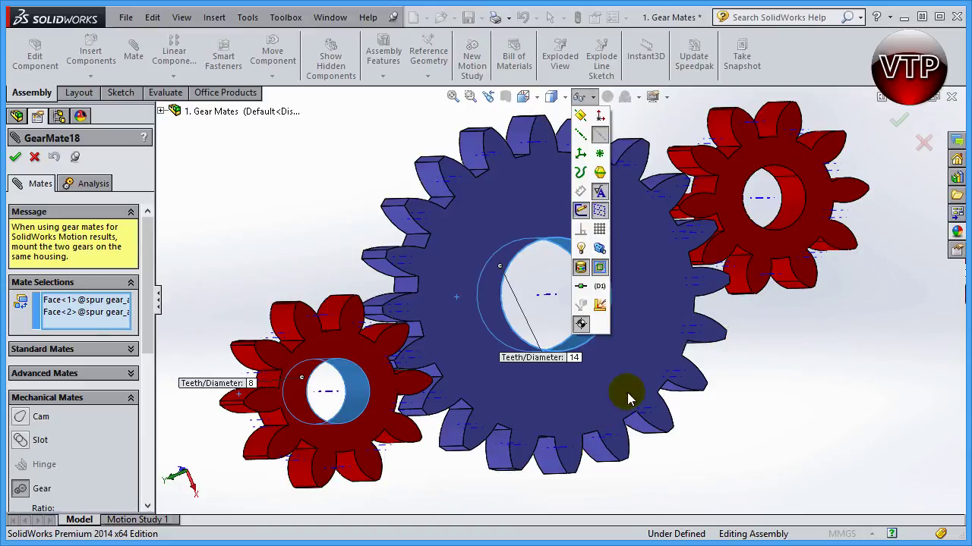
{"action": "left_click", "coordinate": [794, 444]}
{"action": "left_click_drag", "start_coordinate": [555, 405], "coordinate": [317, 402]}
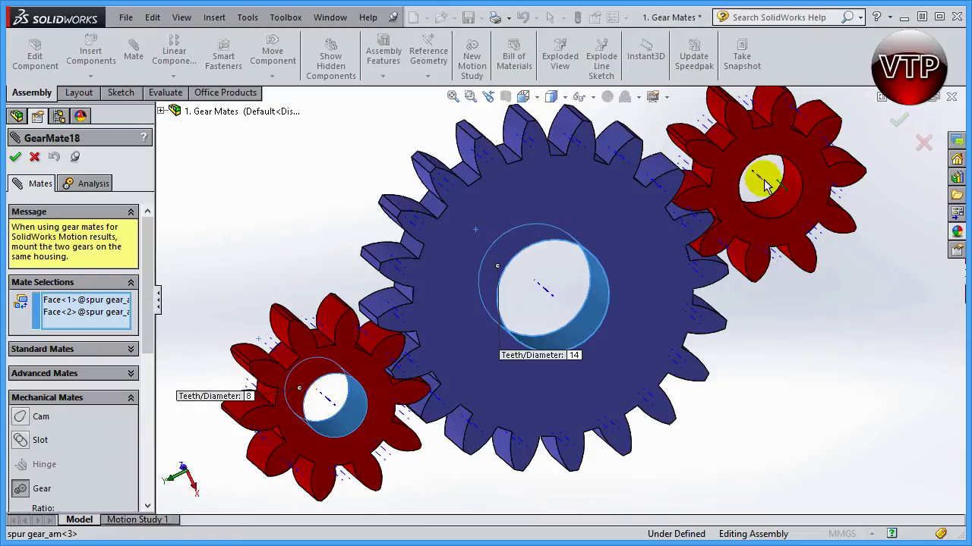
- Clear both bore faces from Mate Selections and pick the lower-left red gear's axis
{"action": "left_click", "coordinate": [108, 303]}
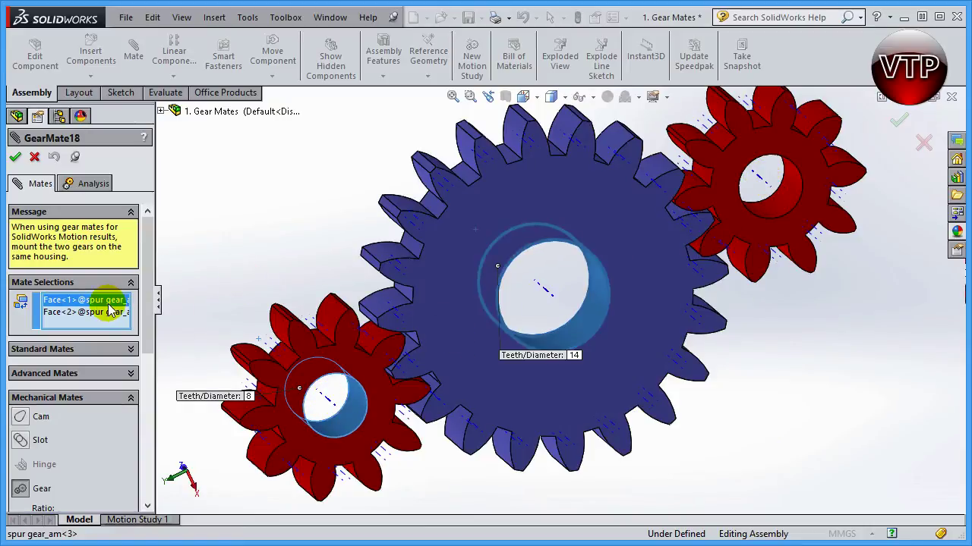
{"action": "key", "text": "Delete"}
{"action": "key", "text": "Delete"}
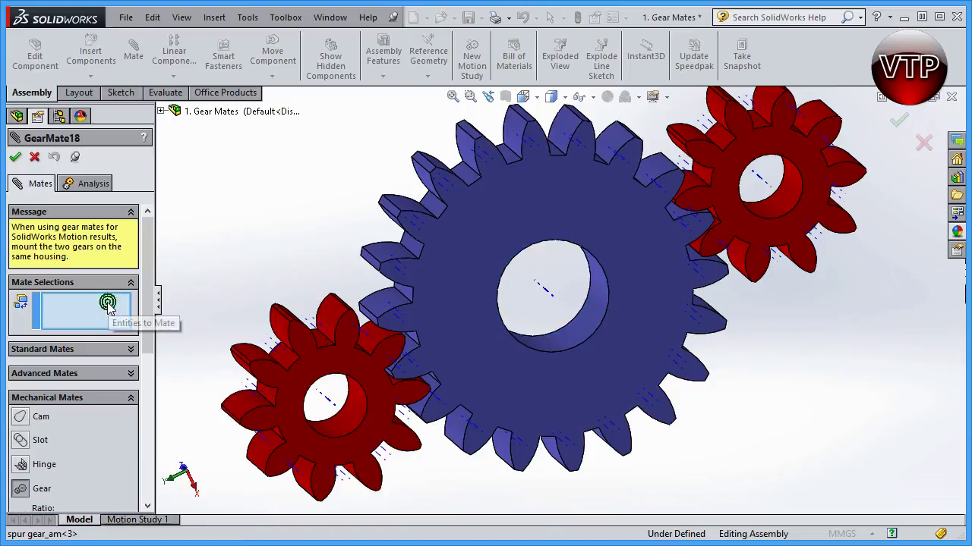
{"action": "left_click", "coordinate": [329, 403]}
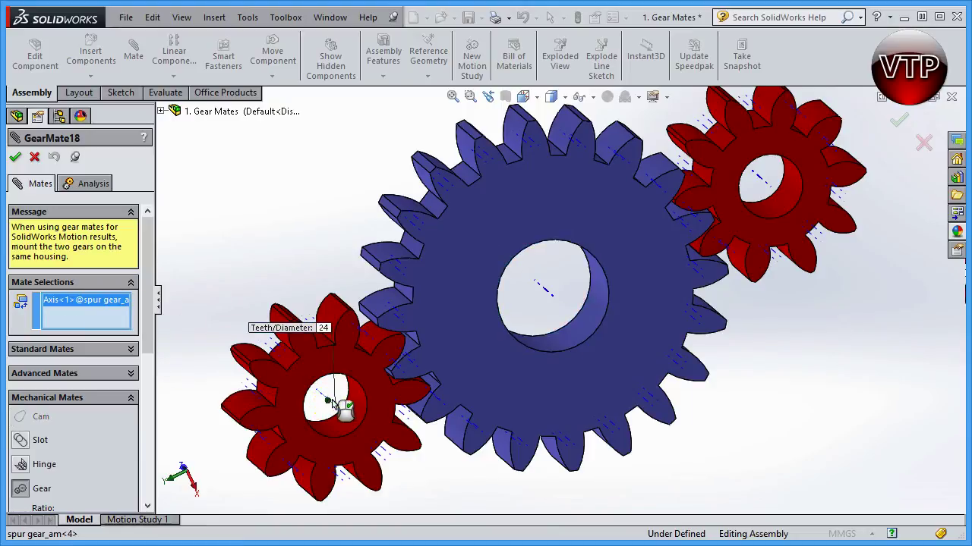
- Add the blue gear's axis and confirm the 24 and 44 Teeth/Diameter callout values
{"action": "left_click", "coordinate": [552, 298]}
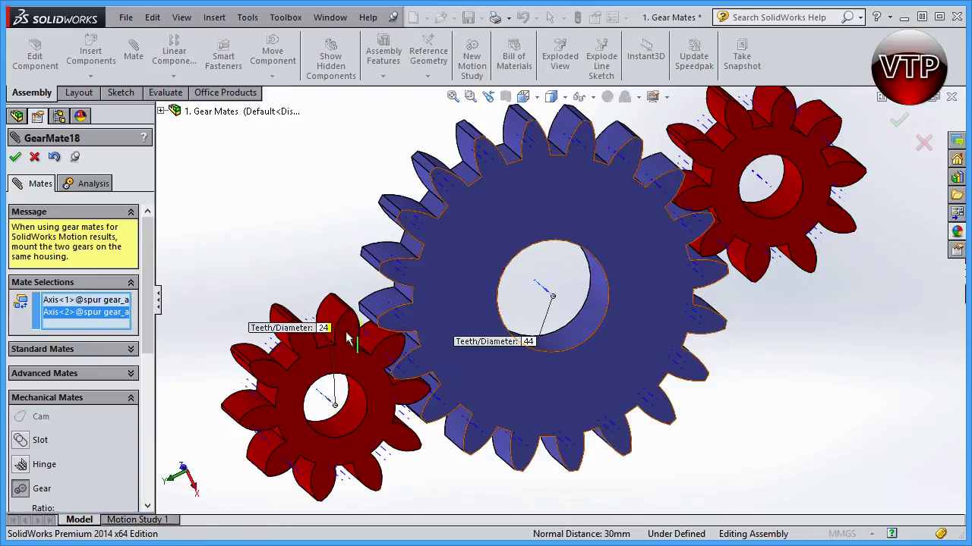
{"action": "left_click_drag", "start_coordinate": [297, 331], "coordinate": [258, 268]}
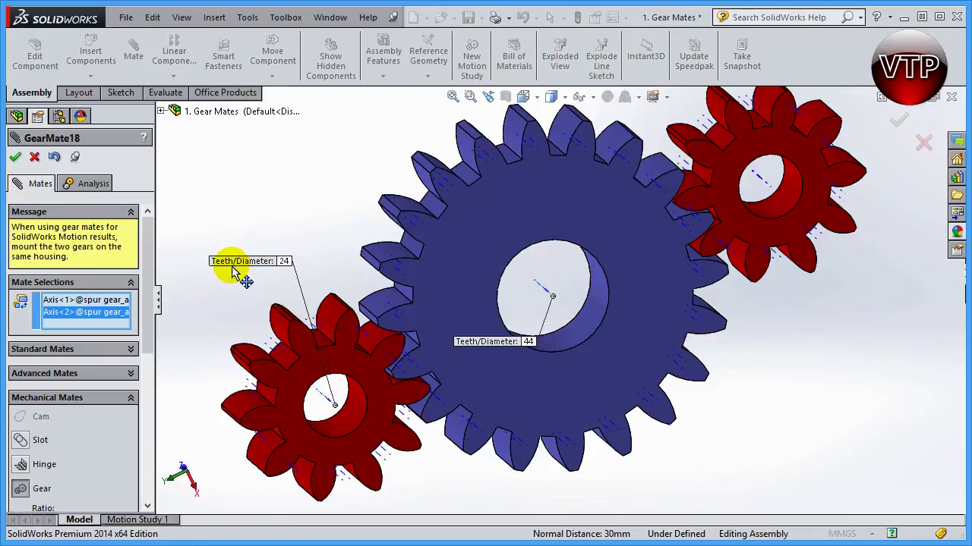
{"action": "left_click_drag", "start_coordinate": [504, 341], "coordinate": [310, 157]}
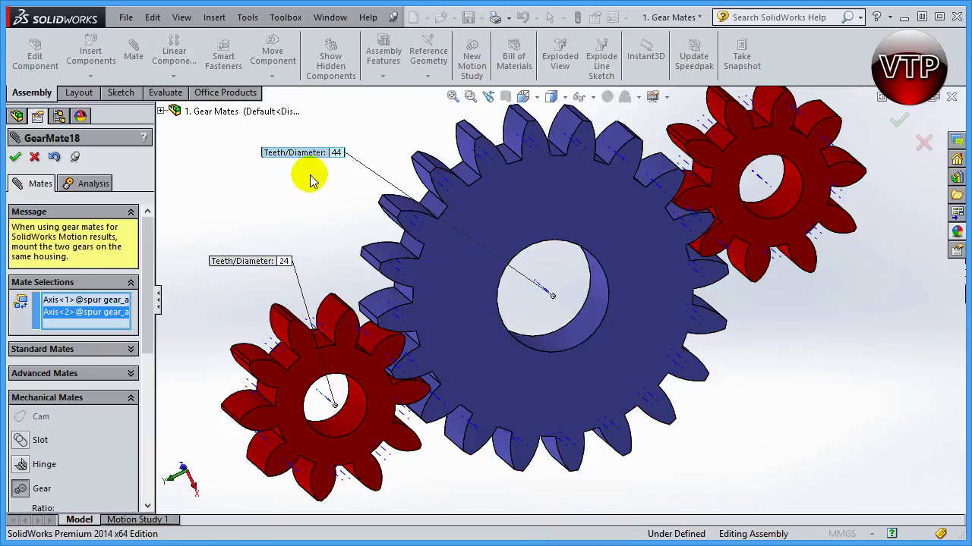
{"action": "double_click", "coordinate": [283, 262]}
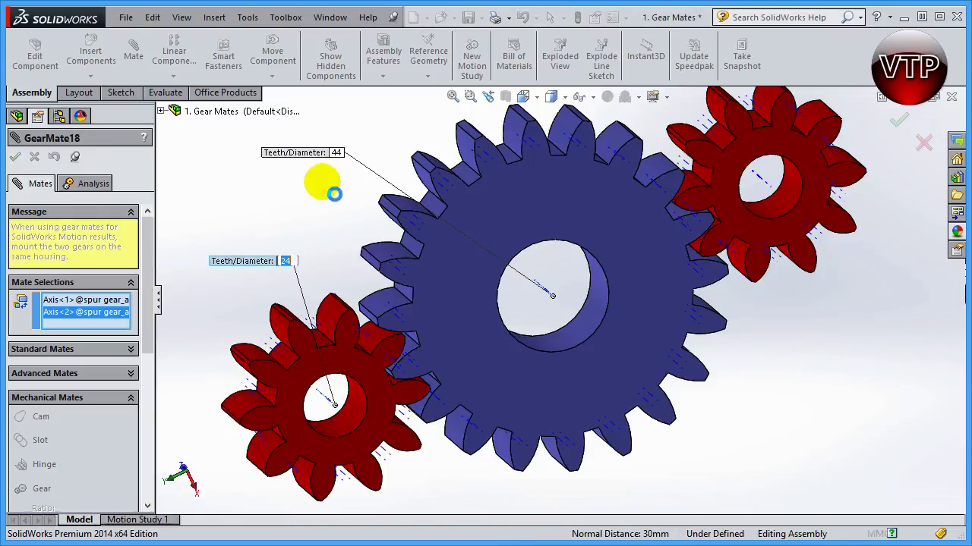
{"action": "left_click", "coordinate": [336, 152]}
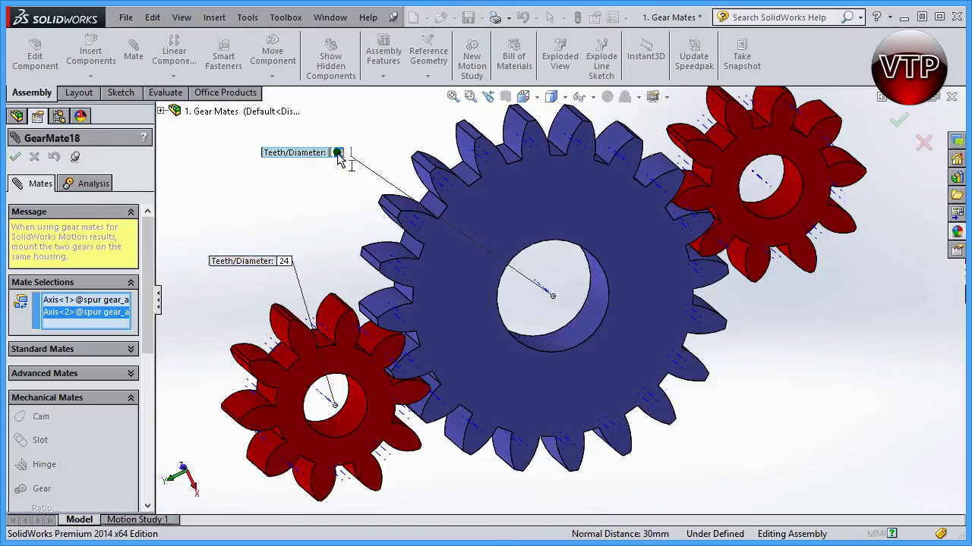
{"action": "double_click", "coordinate": [336, 153]}
{"action": "key", "text": "Return"}
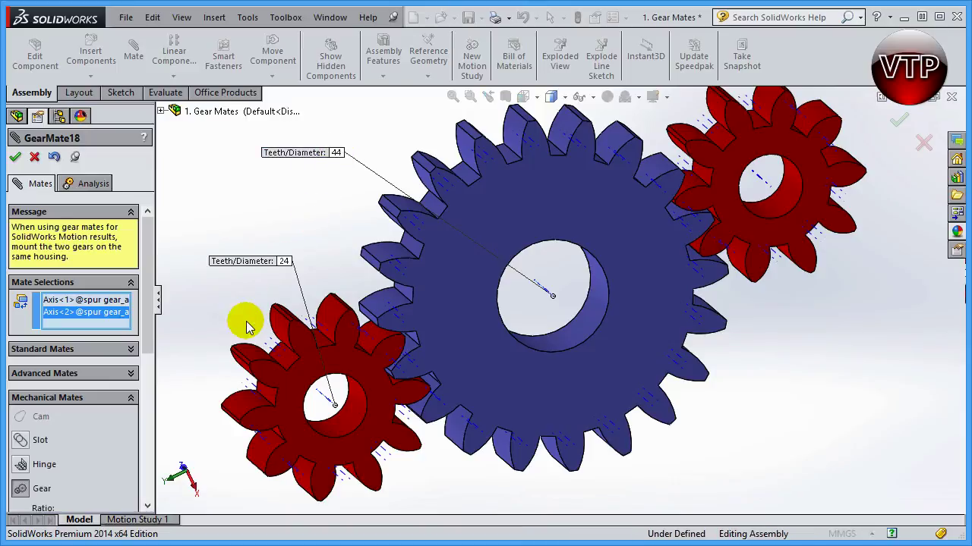
- Set the gear ratio to 10mm : 20mm and accept the redefined GearMate18
{"action": "left_click_drag", "start_coordinate": [146, 328], "coordinate": [153, 390]}
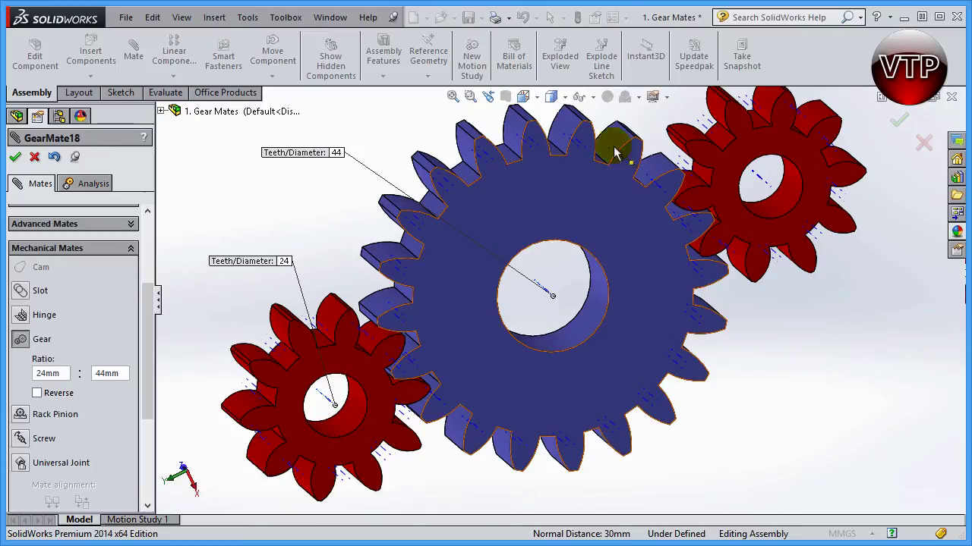
{"action": "left_click", "coordinate": [32, 375]}
{"action": "type", "text": "10"}
{"action": "key", "text": "Tab"}
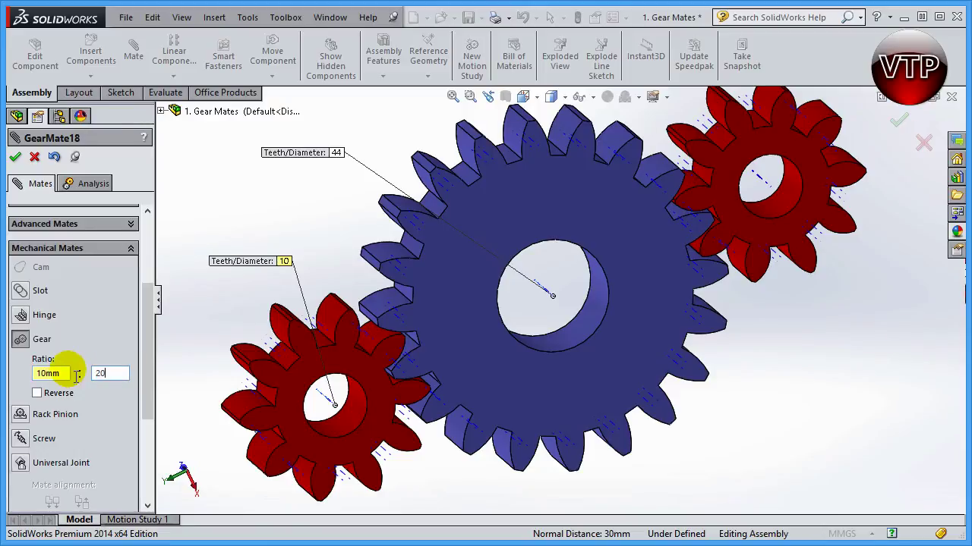
{"action": "key", "text": "Tab"}
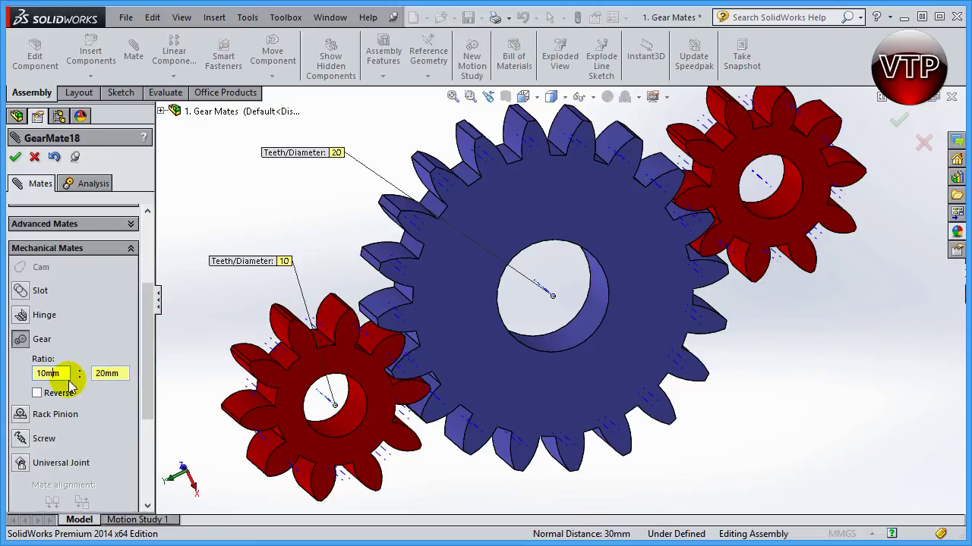
{"action": "left_click", "coordinate": [14, 158]}
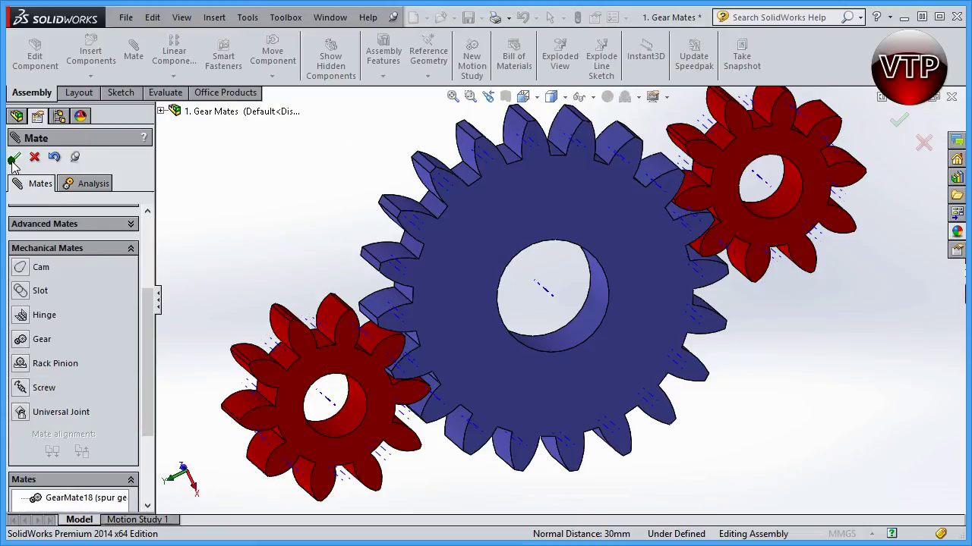
- Close the mate tool and turn the lower-left red gear to test the linked rotation
{"action": "left_click", "coordinate": [16, 159]}
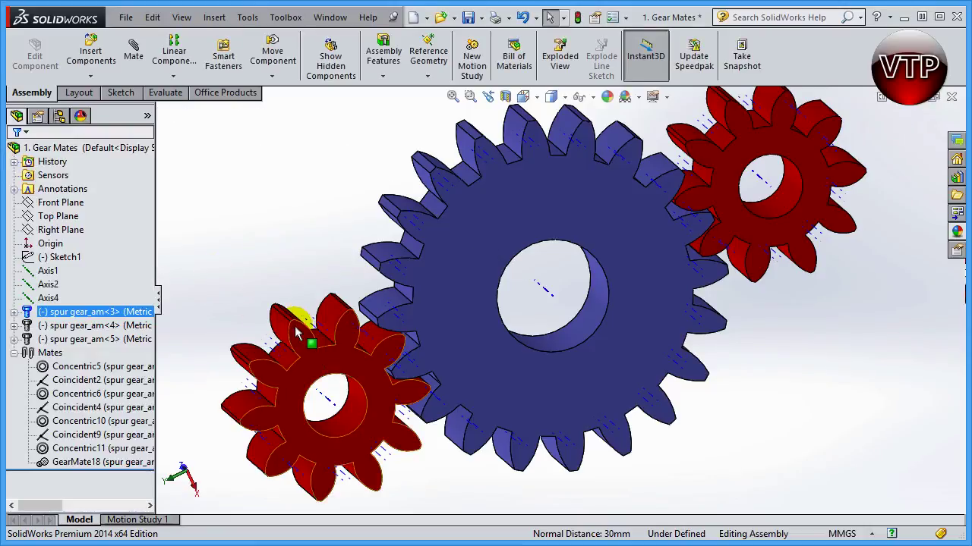
{"action": "mouse_move", "coordinate": [252, 382]}
{"action": "left_mouse_down"}
{"action": "mouse_move", "coordinate": [242, 397]}
{"action": "mouse_move", "coordinate": [278, 455]}
{"action": "mouse_move", "coordinate": [322, 473]}
{"action": "mouse_move", "coordinate": [365, 456]}
{"action": "mouse_move", "coordinate": [387, 391]}
{"action": "mouse_move", "coordinate": [372, 359]}
{"action": "mouse_move", "coordinate": [322, 333]}
{"action": "mouse_move", "coordinate": [282, 328]}
{"action": "mouse_move", "coordinate": [243, 347]}
{"action": "mouse_move", "coordinate": [227, 382]}
{"action": "mouse_move", "coordinate": [226, 435]}
{"action": "mouse_move", "coordinate": [244, 459]}
{"action": "mouse_move", "coordinate": [301, 486]}
{"action": "mouse_move", "coordinate": [324, 486]}
{"action": "mouse_move", "coordinate": [327, 464]}
{"action": "mouse_move", "coordinate": [322, 476]}
{"action": "mouse_move", "coordinate": [360, 472]}
{"action": "left_mouse_up"}
{"action": "left_click", "coordinate": [445, 484]}
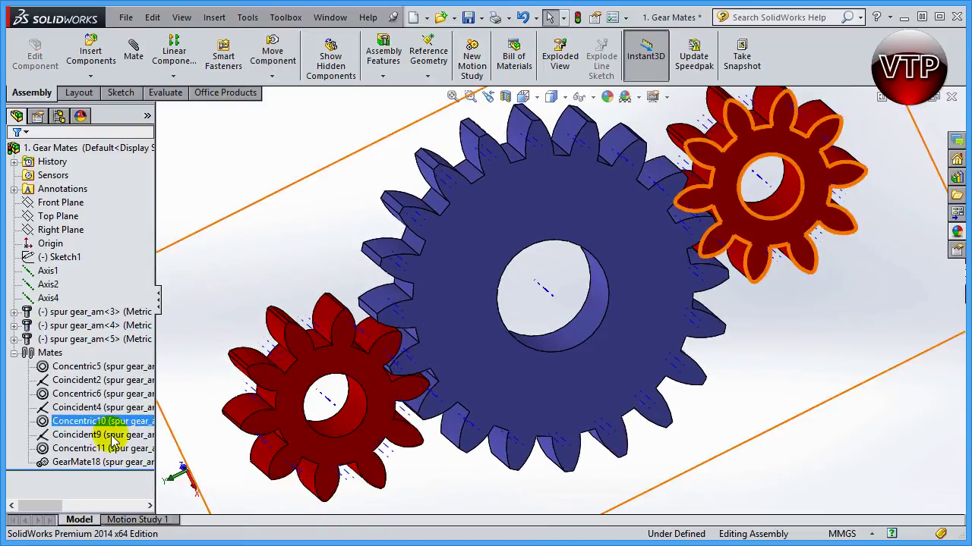
- Select GearMate18 in the Mates folder and choose Edit Feature
{"action": "left_click", "coordinate": [83, 461]}
{"action": "left_click", "coordinate": [76, 448], "text": "ctrl"}
{"action": "left_click", "coordinate": [102, 422]}
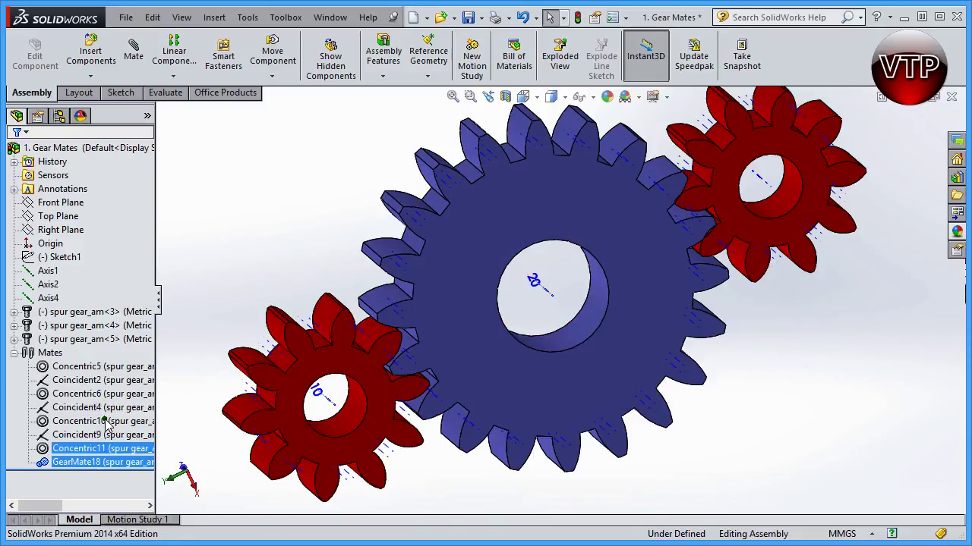
{"action": "scroll", "coordinate": [148, 345], "scroll_direction": "down", "scroll_amount": 3}
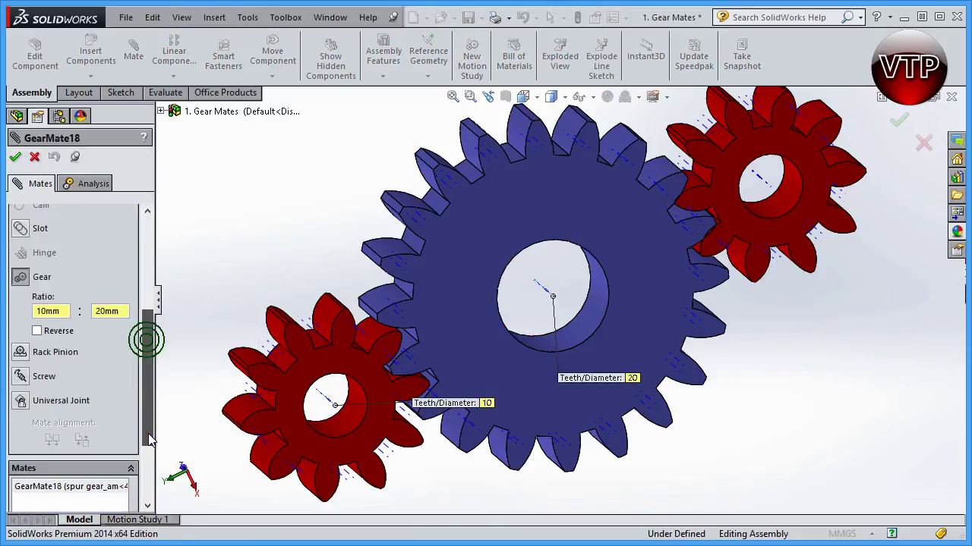
- Enable Reverse on GearMate18 and accept it, keeping the 10mm : 20mm ratio
{"action": "left_click", "coordinate": [37, 332]}
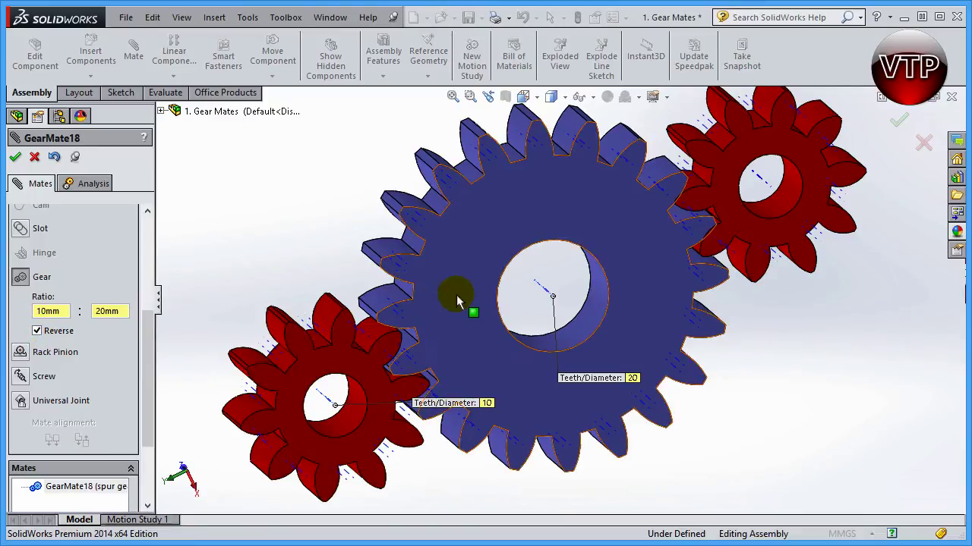
{"action": "left_click", "coordinate": [15, 160]}
{"action": "left_click", "coordinate": [16, 158]}
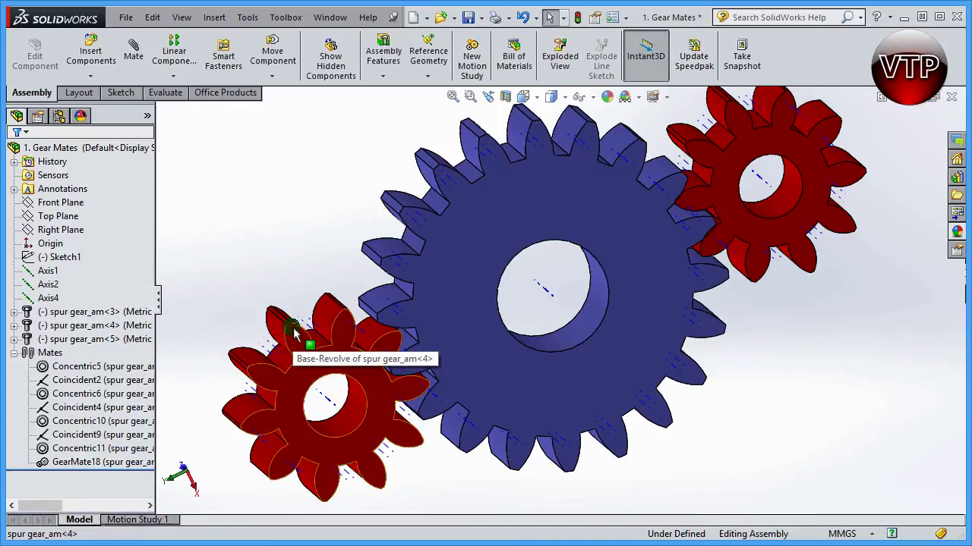
- Spin the lower red gear to test the reversed 10mm : 20mm GearMate18, then clear the selection
{"action": "left_click_drag", "start_coordinate": [317, 328], "coordinate": [225, 362]}
{"action": "key", "text": "Escape"}
{"action": "left_click", "coordinate": [230, 267]}
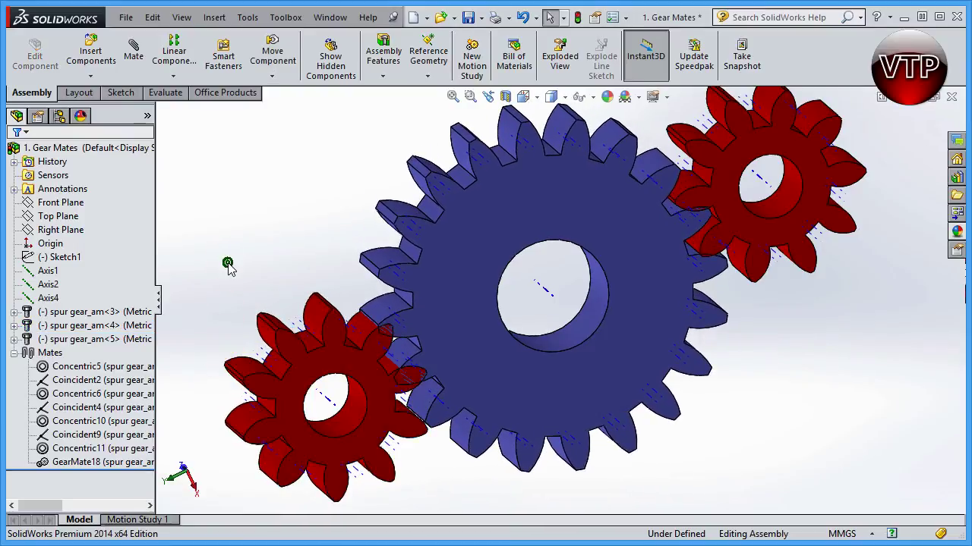
- Clear Reverse on GearMate18 and re-accept it, then choose the Gear mechanical mate type
{"action": "left_click", "coordinate": [82, 461]}
{"action": "left_click", "coordinate": [95, 417]}
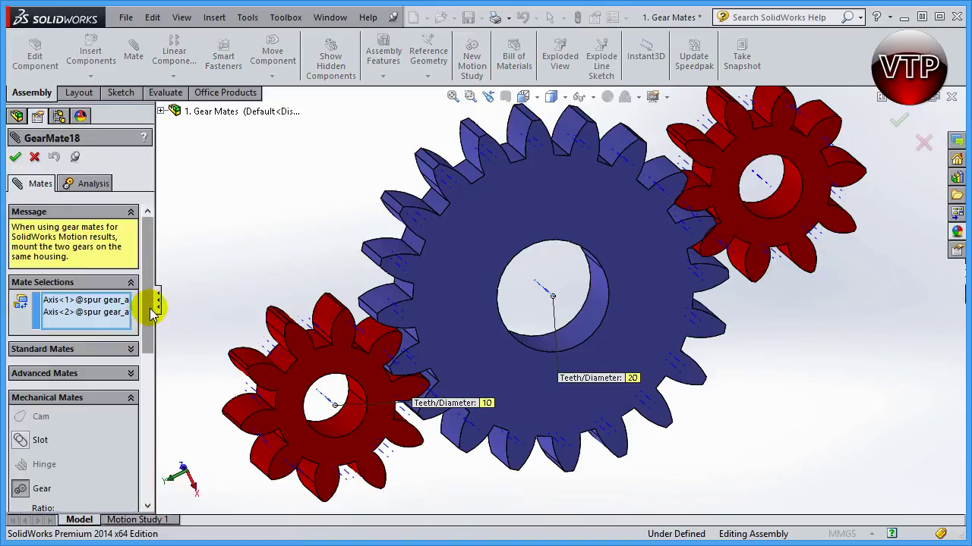
{"action": "left_click_drag", "start_coordinate": [152, 304], "coordinate": [152, 396]}
{"action": "left_click", "coordinate": [37, 370]}
{"action": "left_click", "coordinate": [36, 371]}
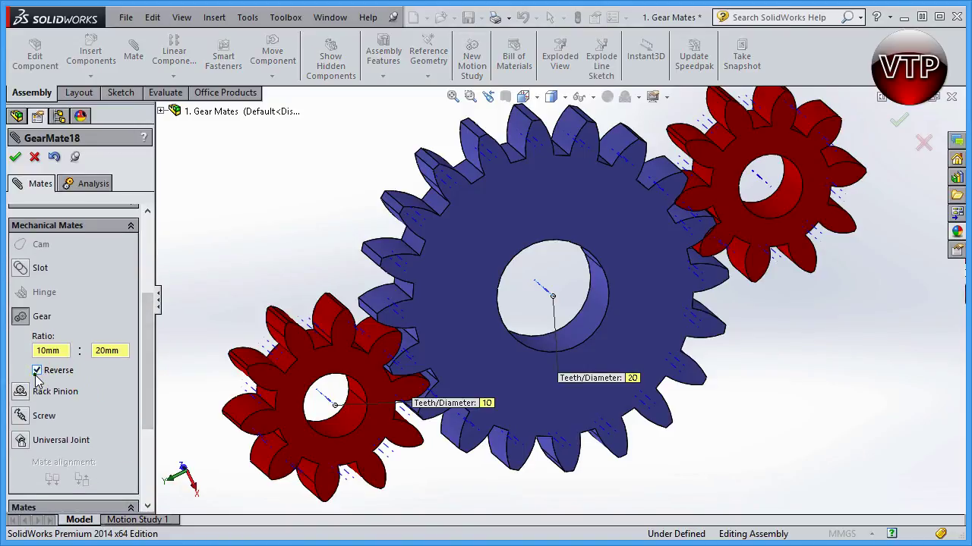
{"action": "left_click", "coordinate": [15, 158]}
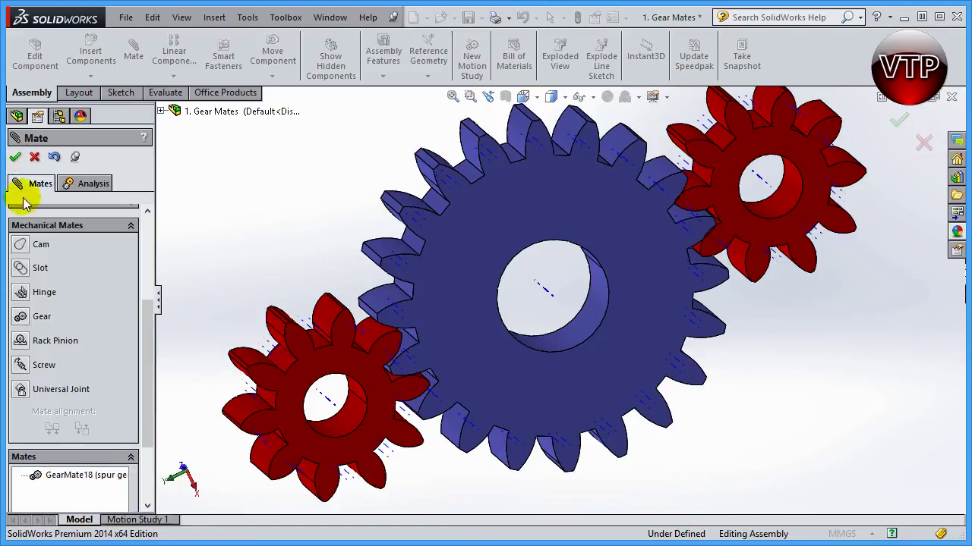
{"action": "left_click", "coordinate": [22, 316]}
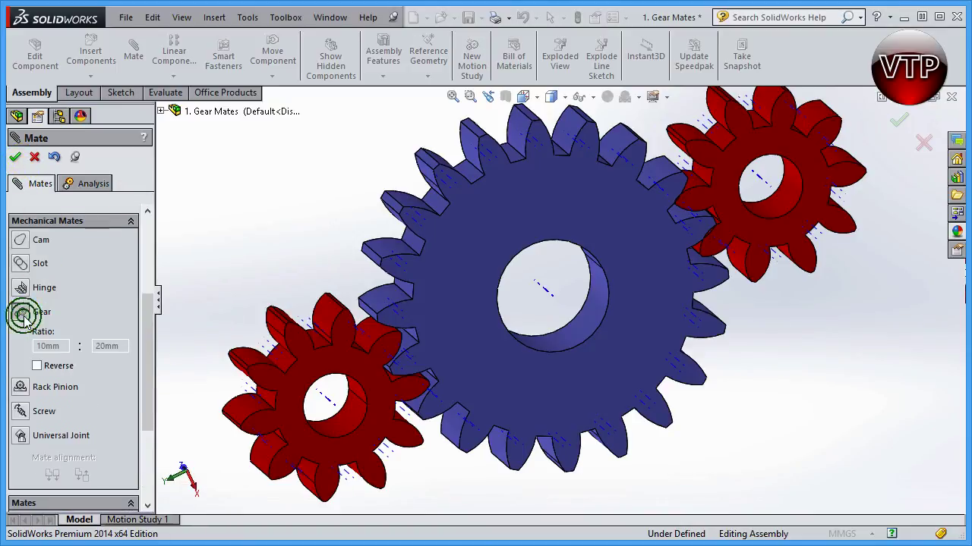
- Mate the blue gear bore to the upper red gear bore at a reversed 20mm : 10mm ratio
{"action": "left_click", "coordinate": [548, 296]}
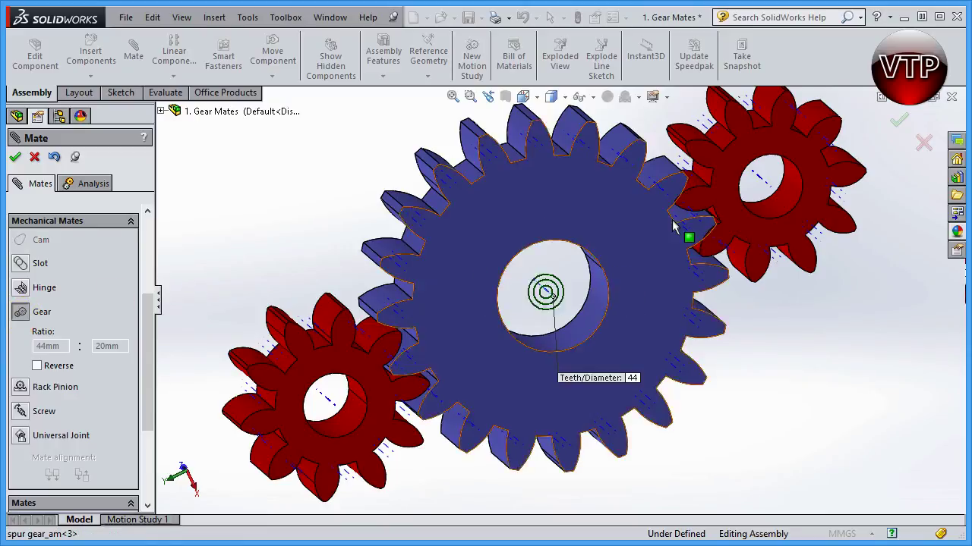
{"action": "left_click", "coordinate": [764, 186]}
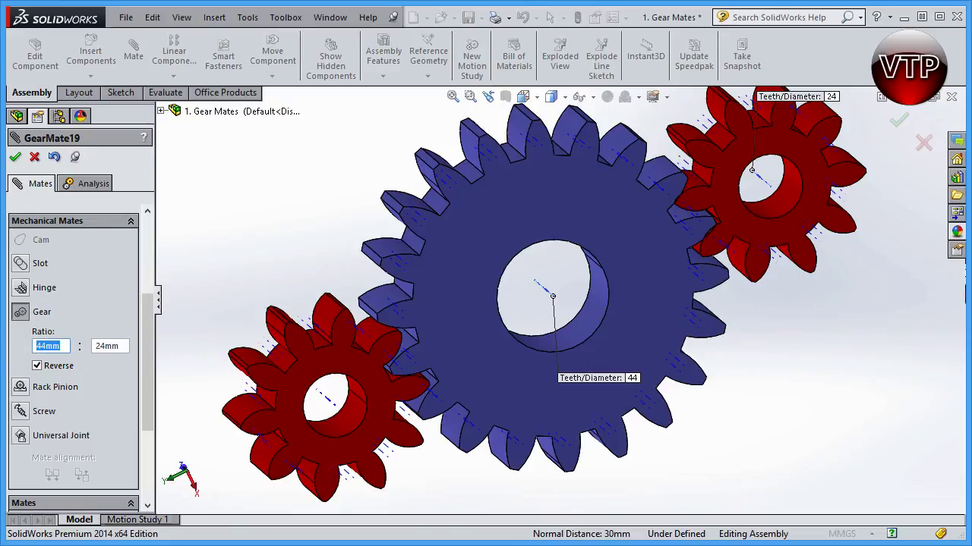
{"action": "left_click", "coordinate": [114, 346]}
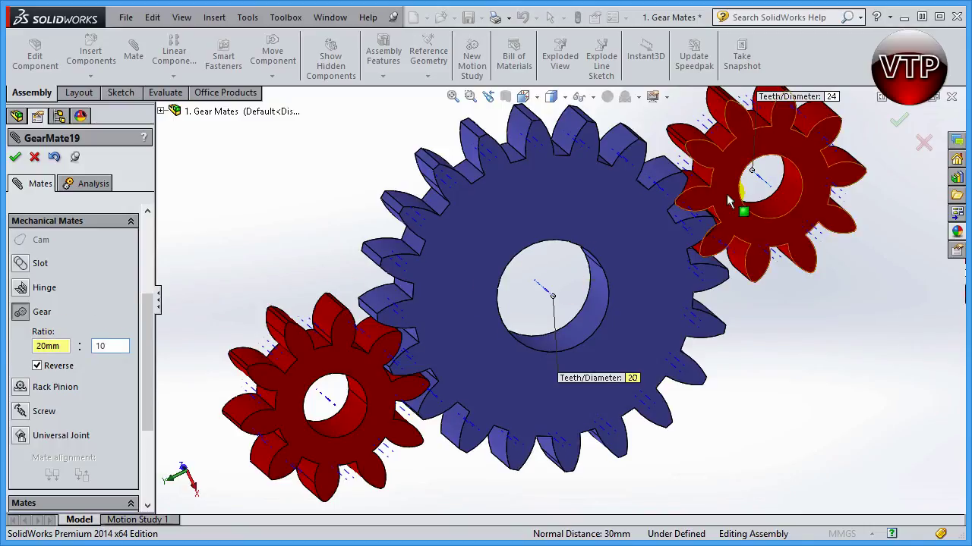
{"action": "scroll", "coordinate": [563, 292], "scroll_direction": "up", "scroll_amount": 2}
{"action": "scroll", "coordinate": [711, 230], "scroll_direction": "down", "scroll_amount": 3}
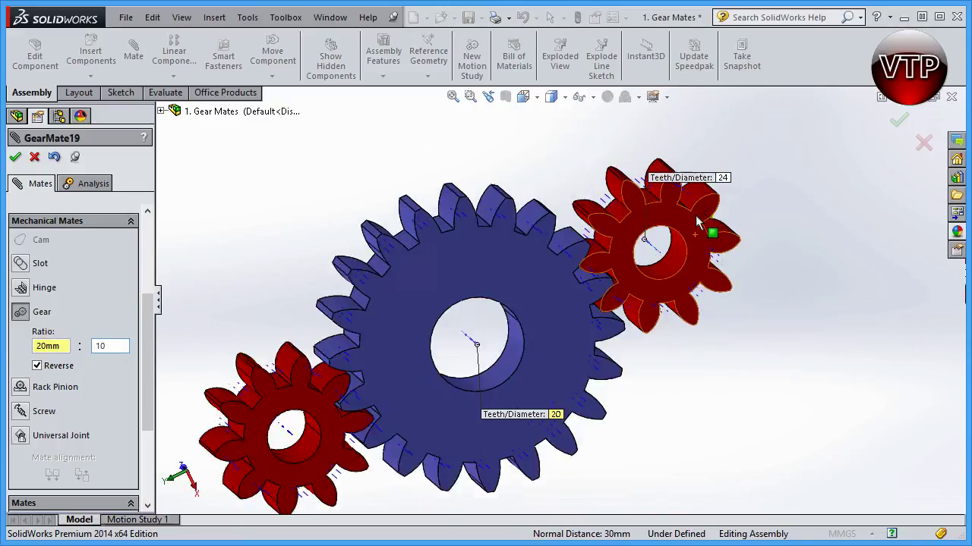
{"action": "left_click_drag", "start_coordinate": [715, 169], "coordinate": [734, 154]}
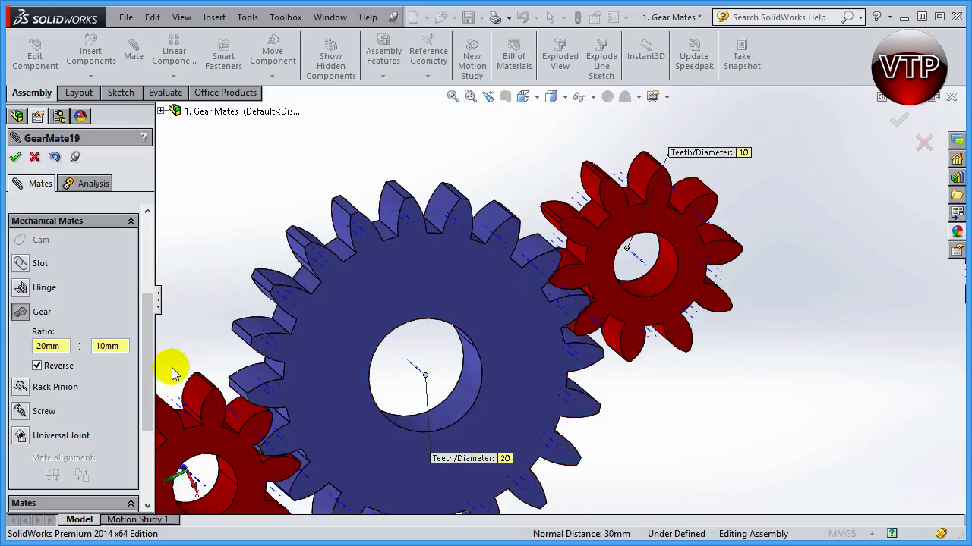
{"action": "left_click", "coordinate": [16, 156]}
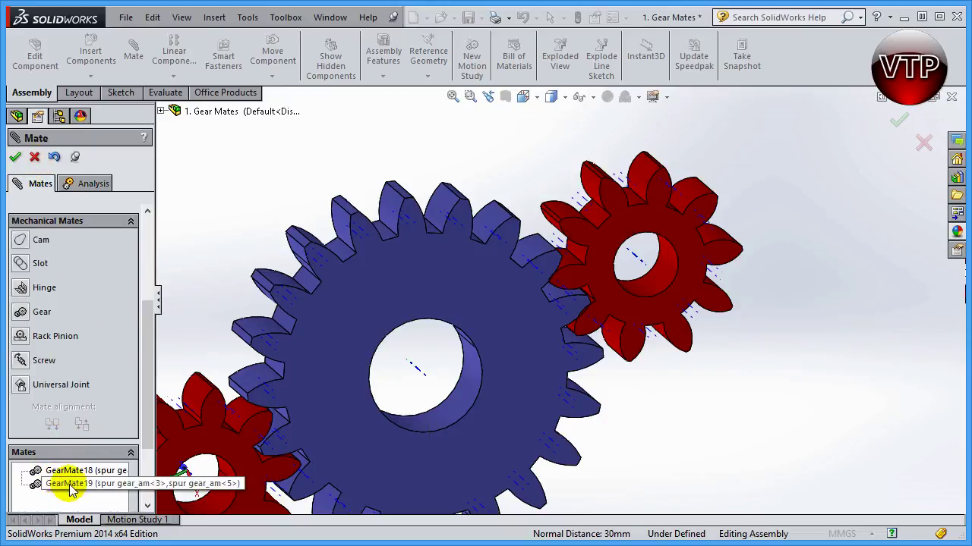
- Confirm GearMate18 and GearMate19 are listed under Mates, then accept GearMate19 and close the Mate dialog
{"action": "scroll", "coordinate": [145, 429], "scroll_direction": "down", "scroll_amount": 3}
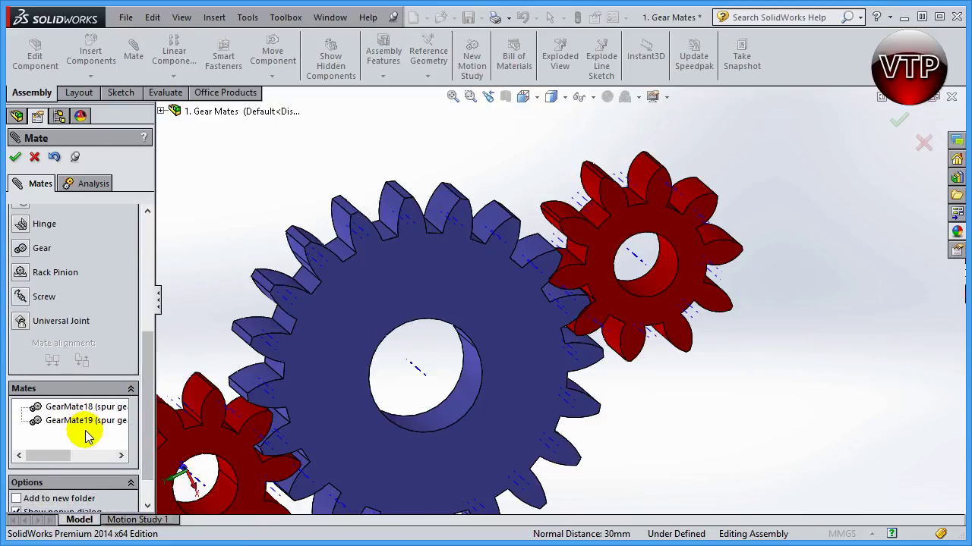
{"action": "left_click", "coordinate": [161, 112]}
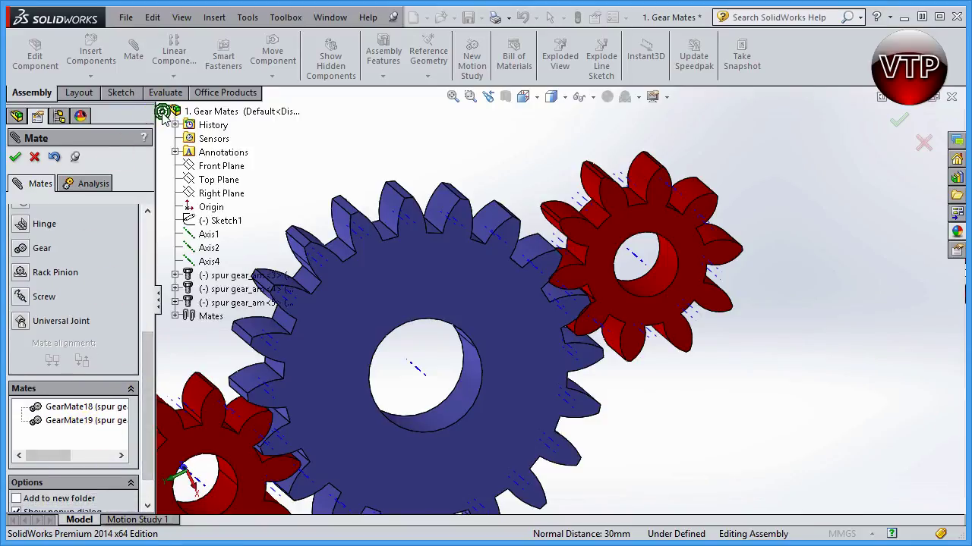
{"action": "left_click", "coordinate": [176, 317]}
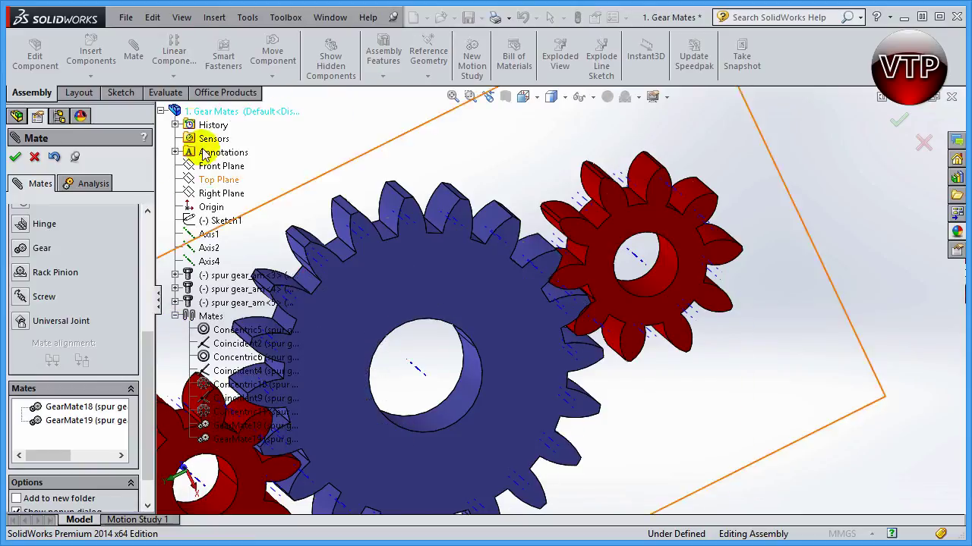
{"action": "left_click", "coordinate": [164, 111]}
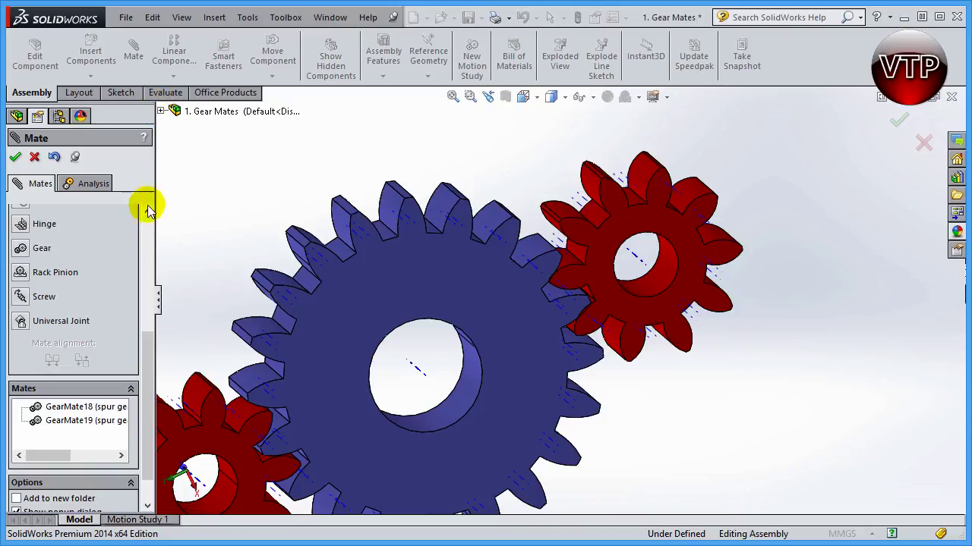
{"action": "left_click", "coordinate": [81, 414]}
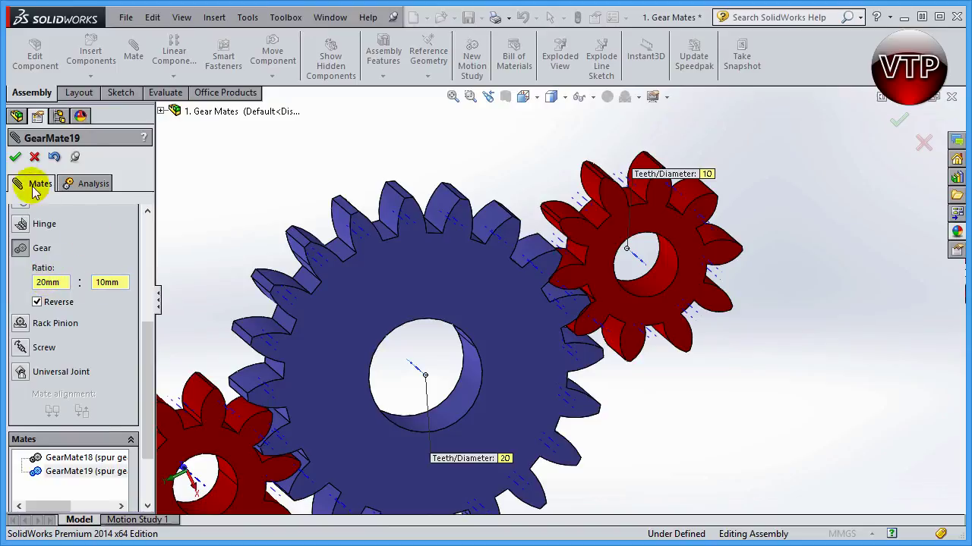
{"action": "left_click", "coordinate": [16, 157]}
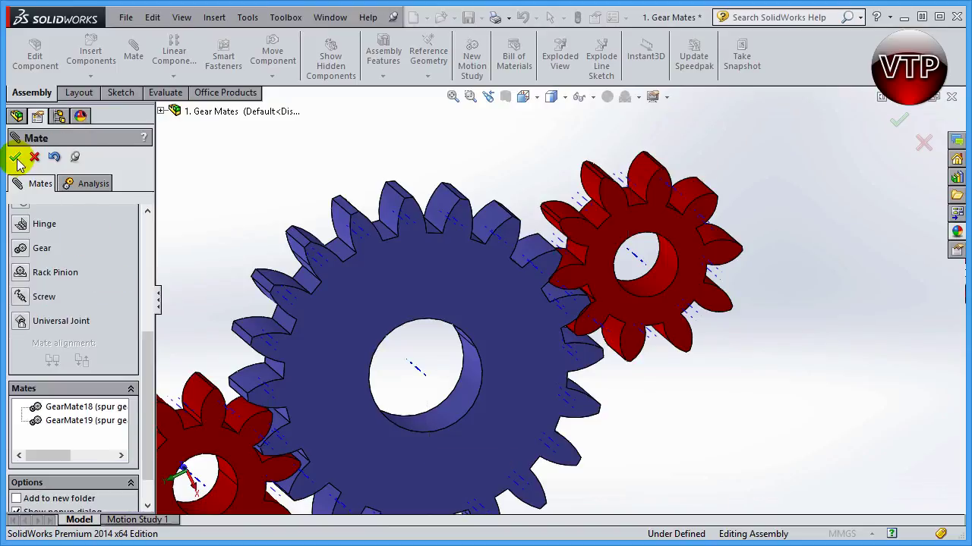
{"action": "left_click", "coordinate": [15, 158]}
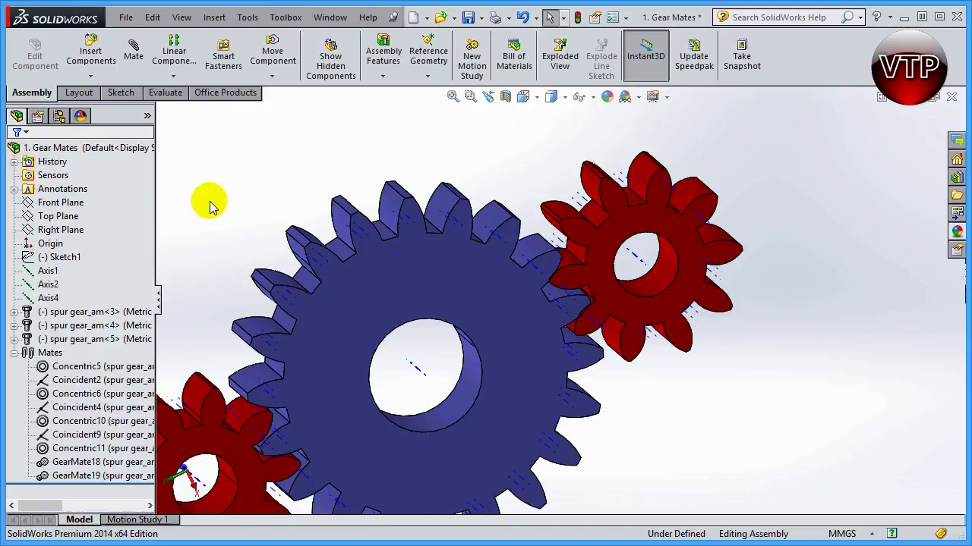
- Fit the view and turn the lower red gear so both gear mates drive the blue and upper red gears
{"action": "key", "text": "f"}
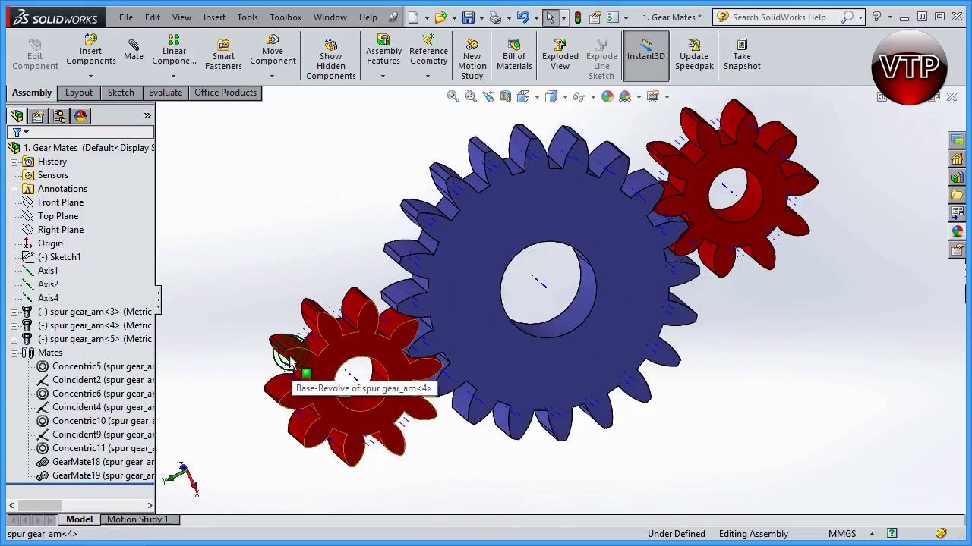
{"action": "left_click_drag", "start_coordinate": [288, 368], "coordinate": [372, 432]}
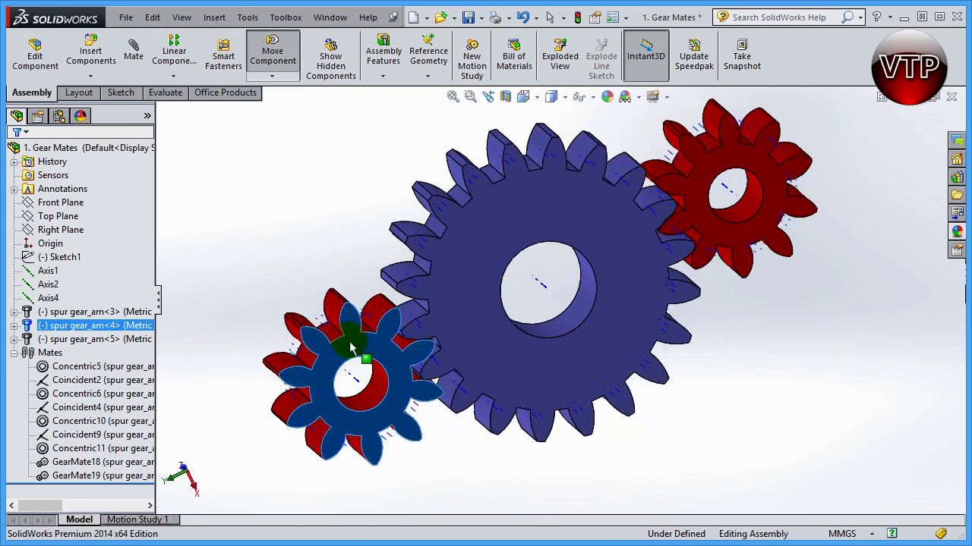